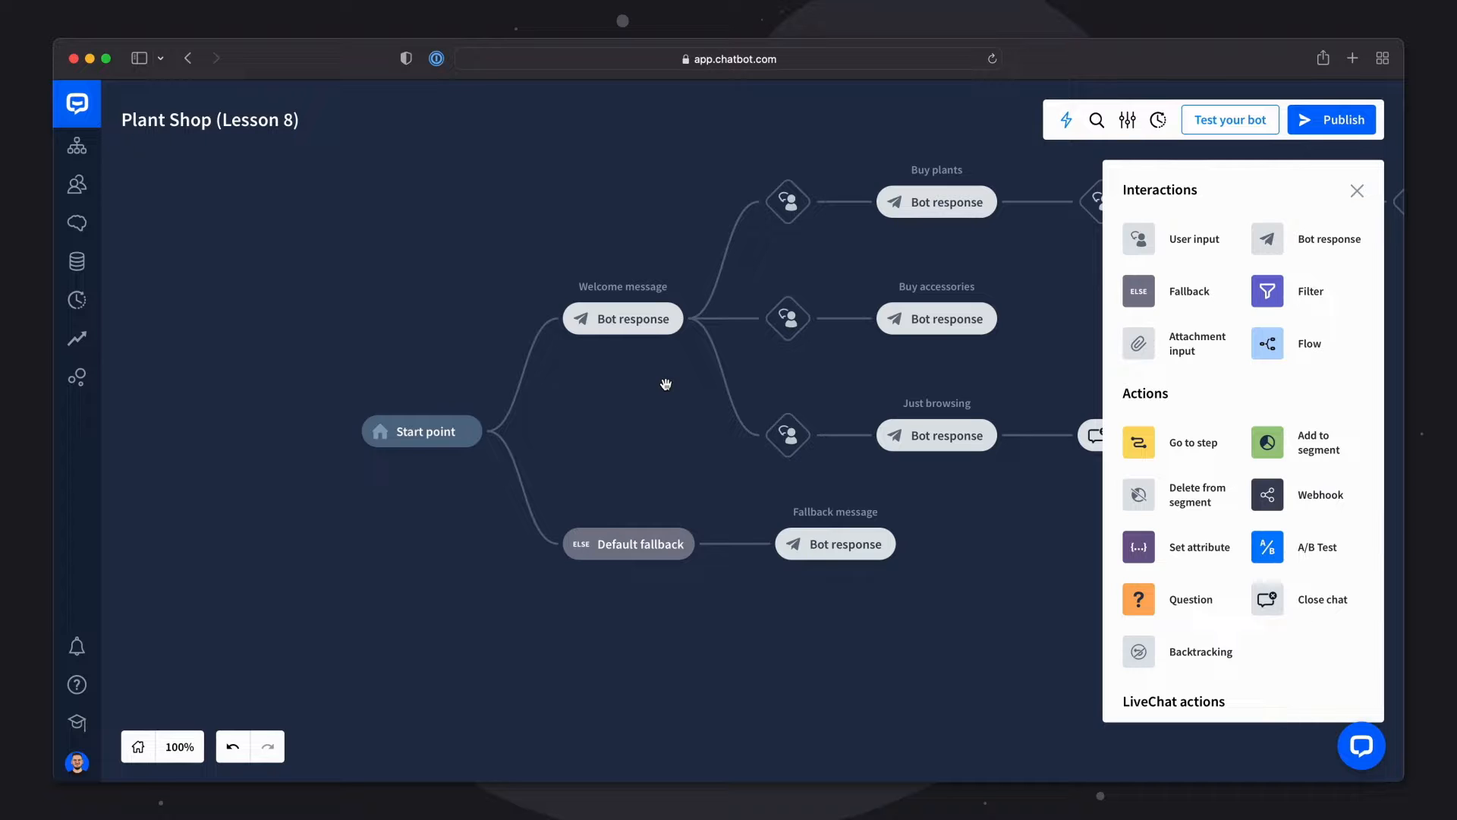
Step: Review the questions in the Question block, including their validation entities and the attributes that save each response
{"action": "left_click_drag", "start_coordinate": [703, 381], "coordinate": [290, 429]}
{"action": "left_click_drag", "start_coordinate": [841, 354], "coordinate": [273, 432]}
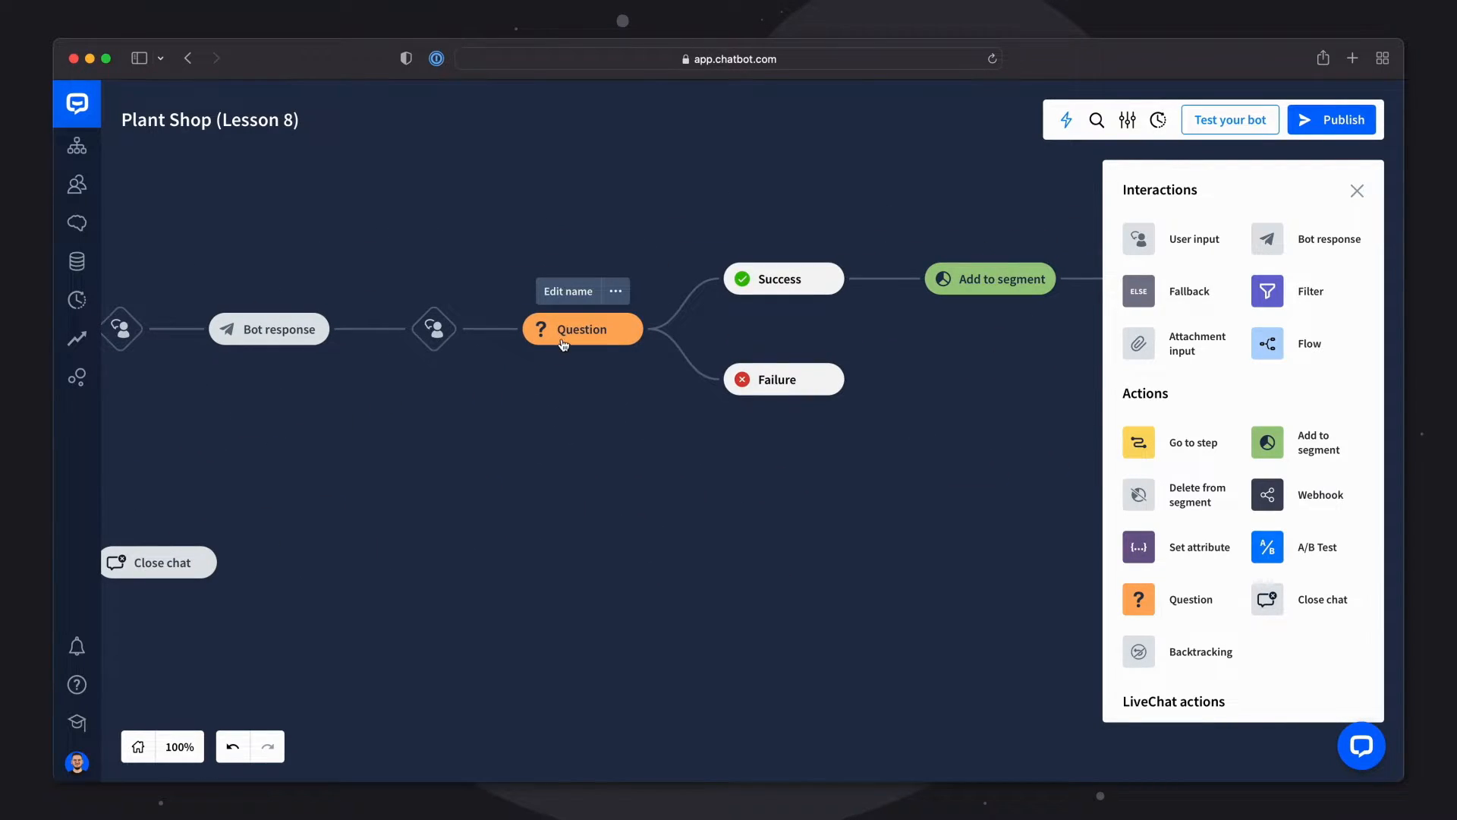
{"action": "left_click", "coordinate": [542, 332]}
{"action": "scroll", "coordinate": [1091, 442], "scroll_direction": "down", "scroll_amount": 7}
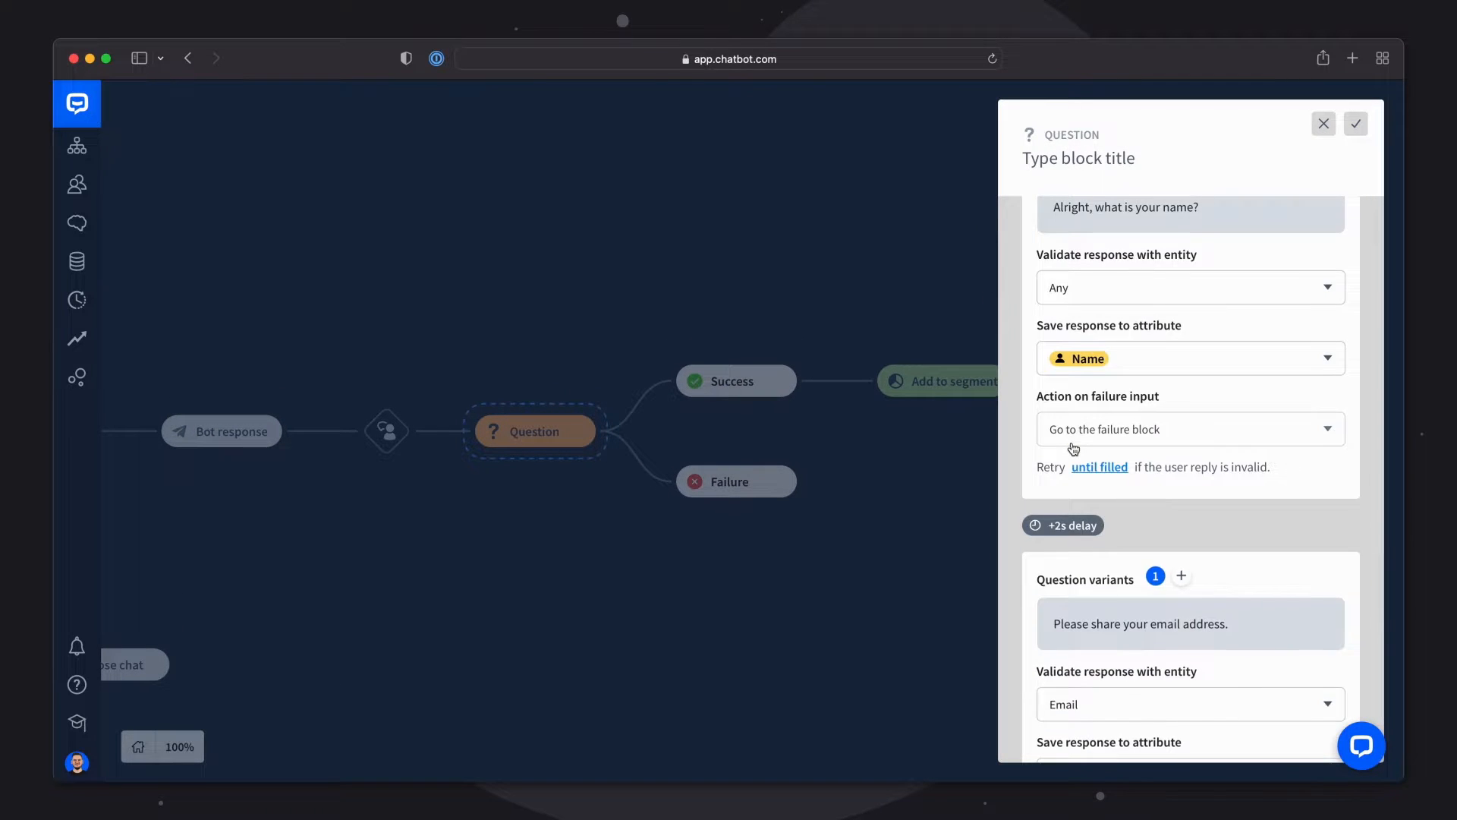
{"action": "scroll", "coordinate": [1078, 347], "scroll_direction": "down", "scroll_amount": 3}
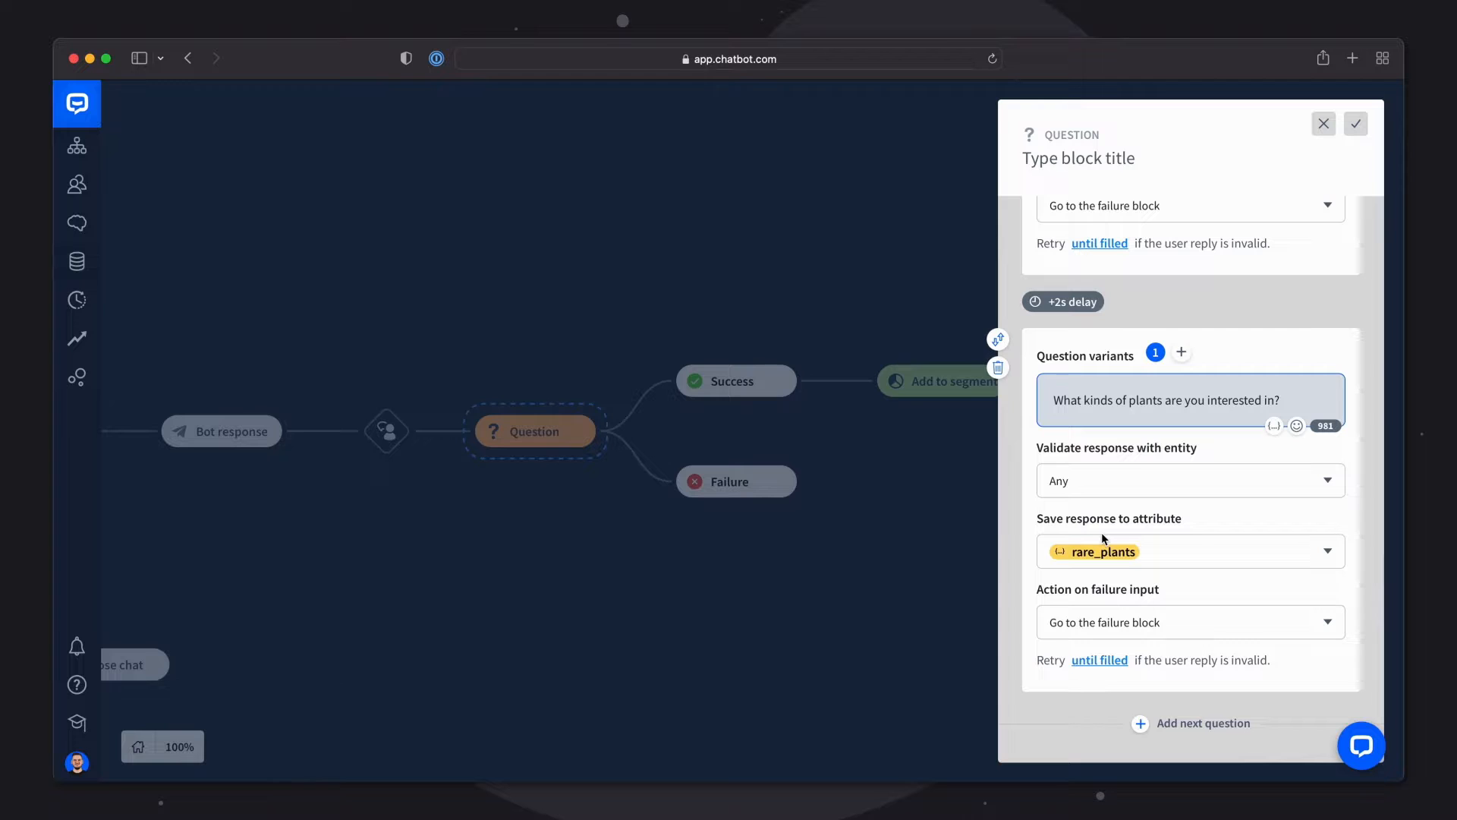
{"action": "scroll", "coordinate": [1105, 532], "scroll_direction": "up", "scroll_amount": 7}
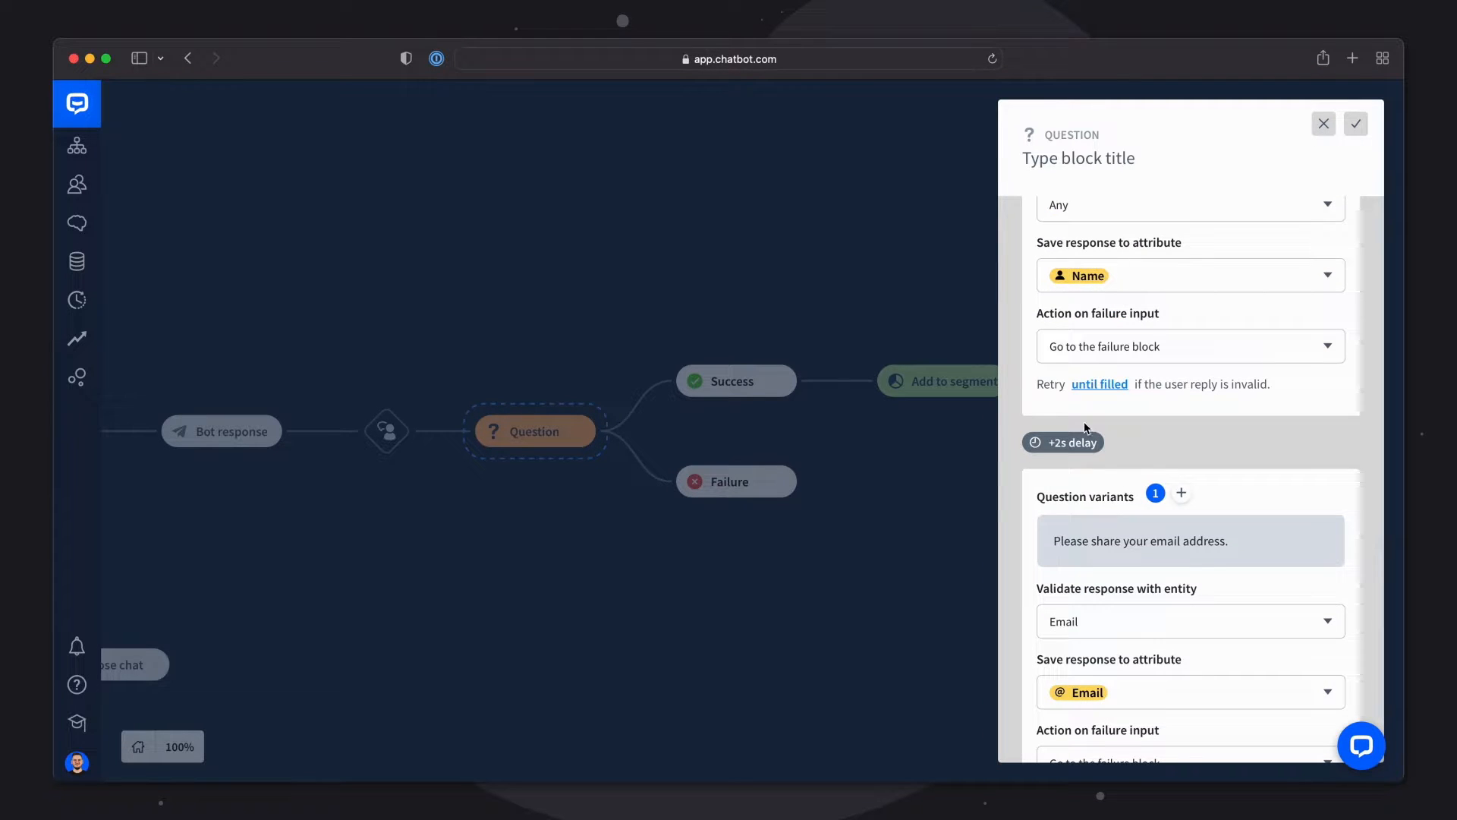
{"action": "left_click", "coordinate": [899, 425]}
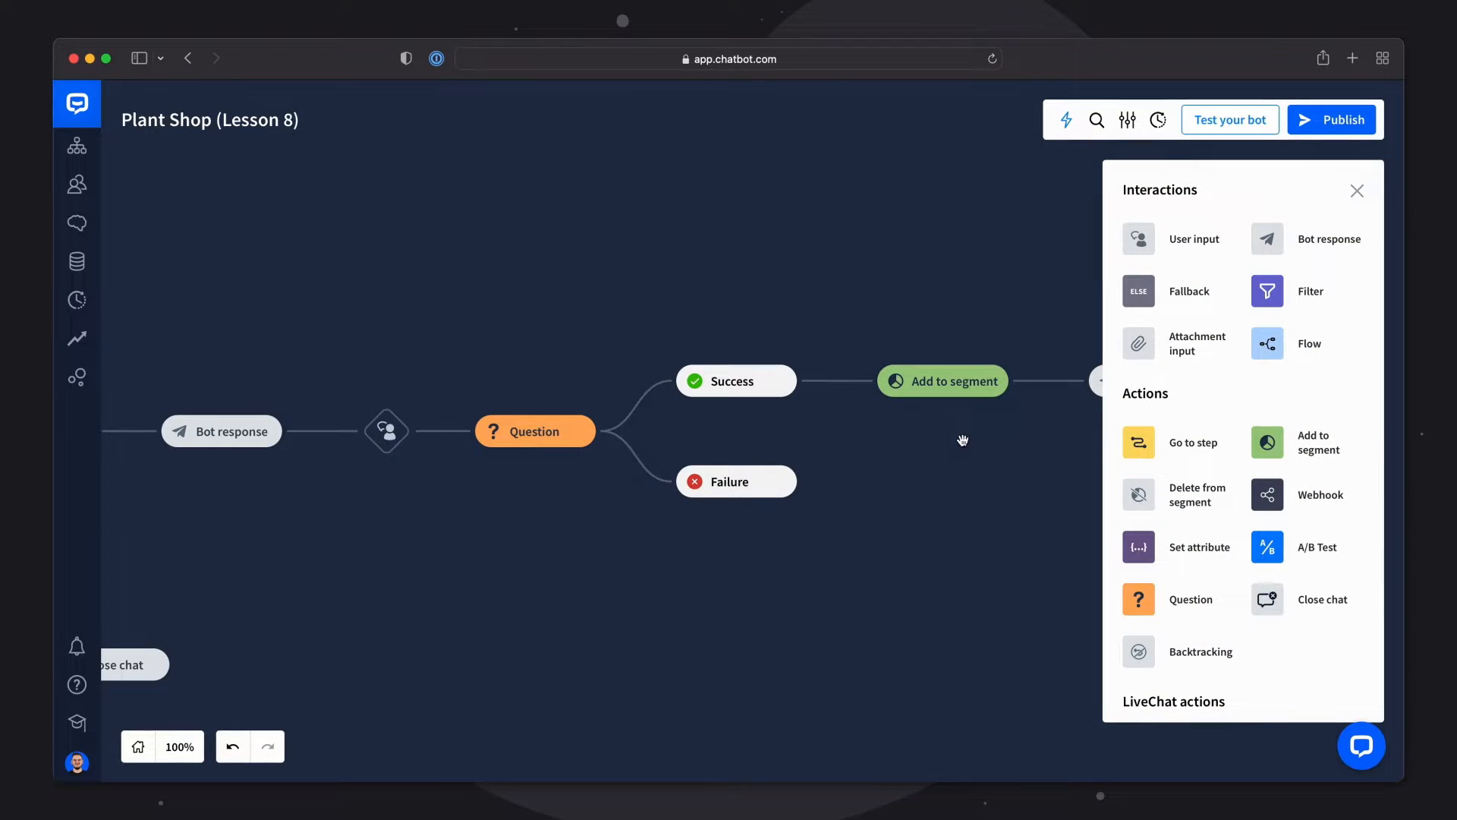
Step: In the bot response after Add to segment, enter "Thank you, <name>. Your request has been registered. We'll send our reply to the <email> email address."
{"action": "left_click_drag", "start_coordinate": [962, 441], "coordinate": [657, 465]}
{"action": "mouse_move", "coordinate": [778, 418]}
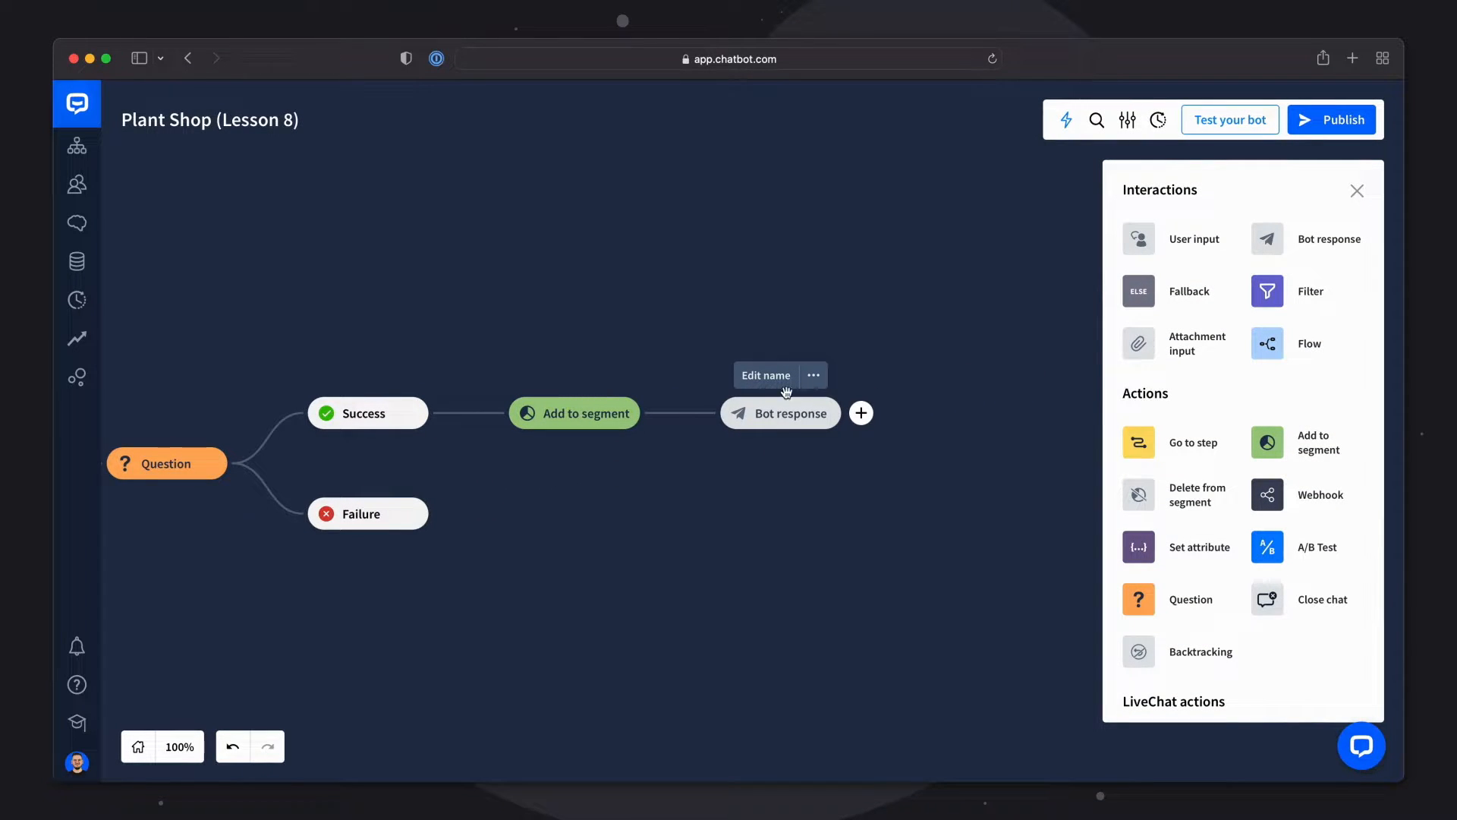
{"action": "left_click", "coordinate": [781, 419]}
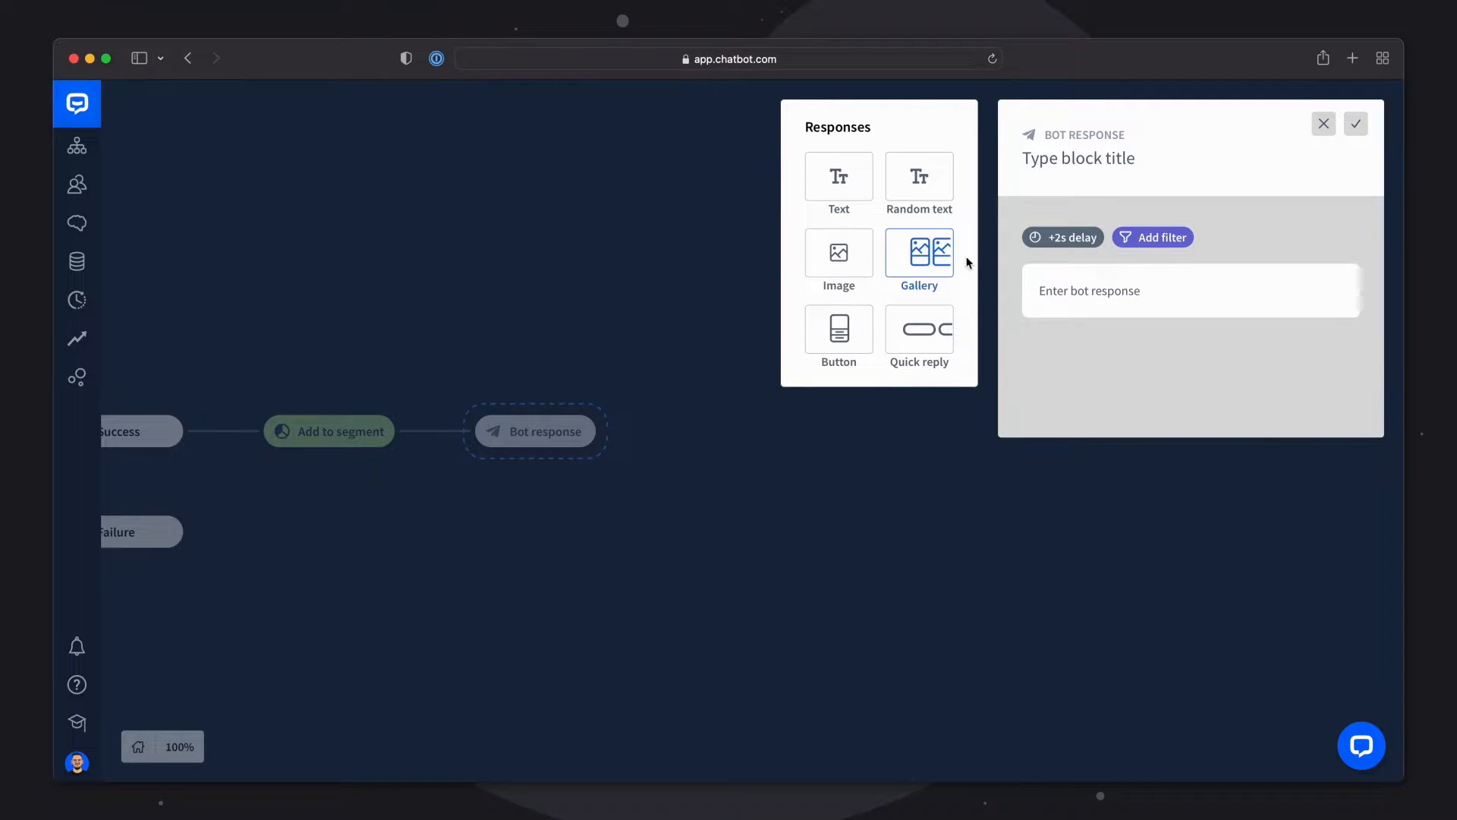
{"action": "left_click", "coordinate": [1081, 290]}
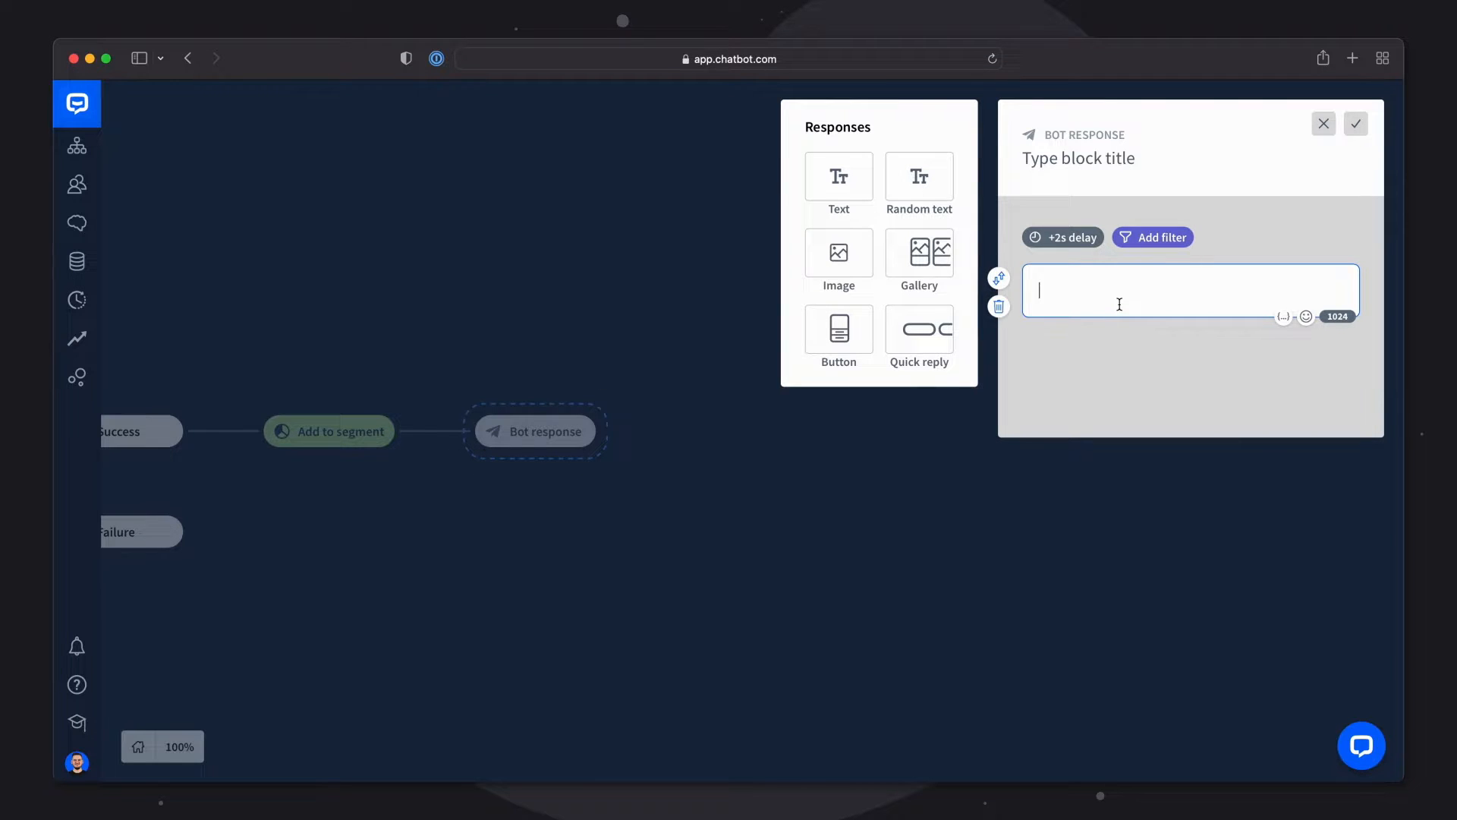
{"action": "type", "text": "Thank you, <name>. Your request has been registered. We'll send our reply to the <email> email address."}
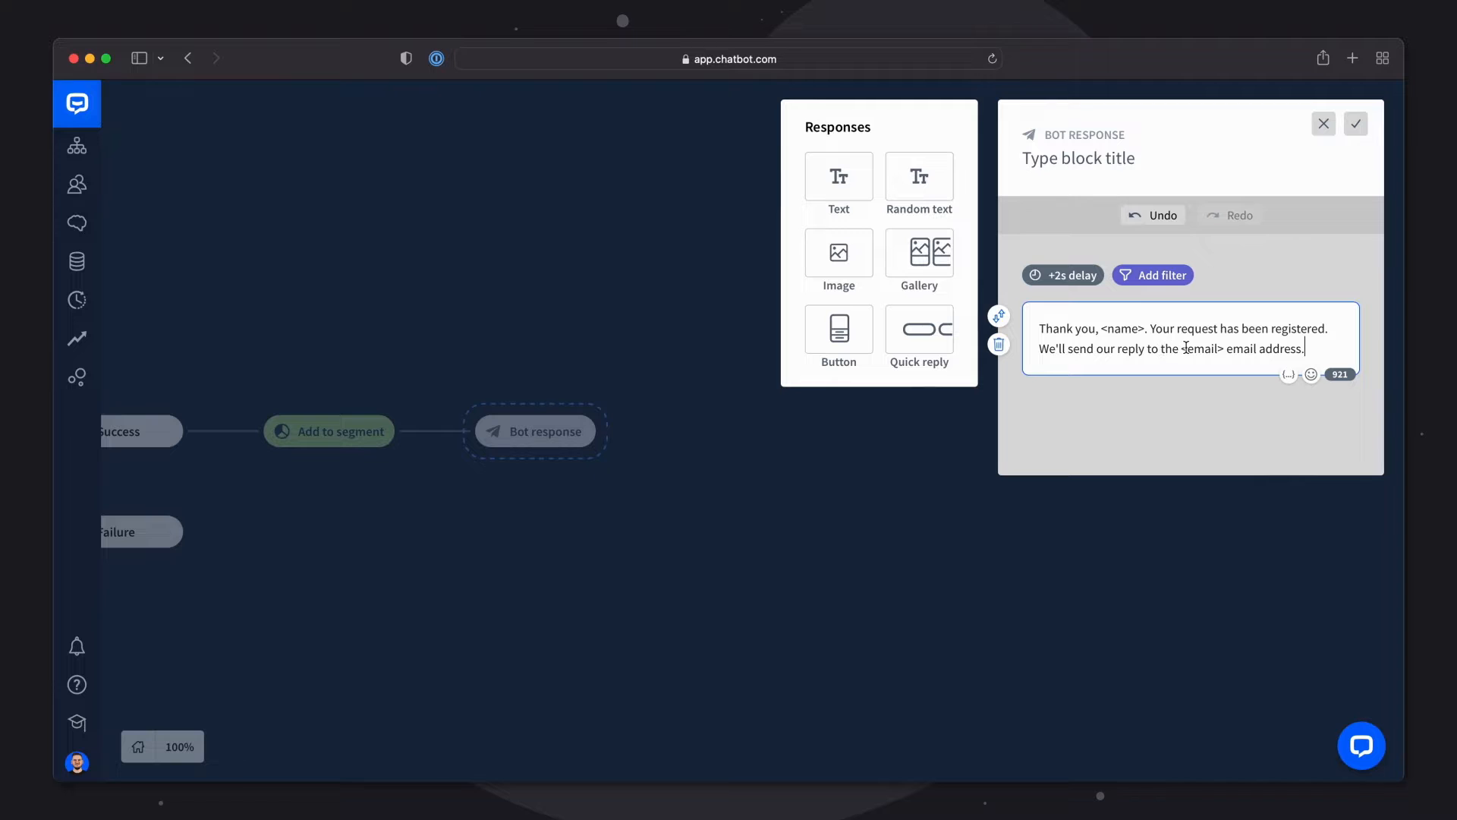
Step: Replace the <name> placeholder in the thank-you message with the Name user data attribute
{"action": "left_click_drag", "start_coordinate": [1146, 328], "coordinate": [1101, 330]}
{"action": "key", "text": "BackSpace"}
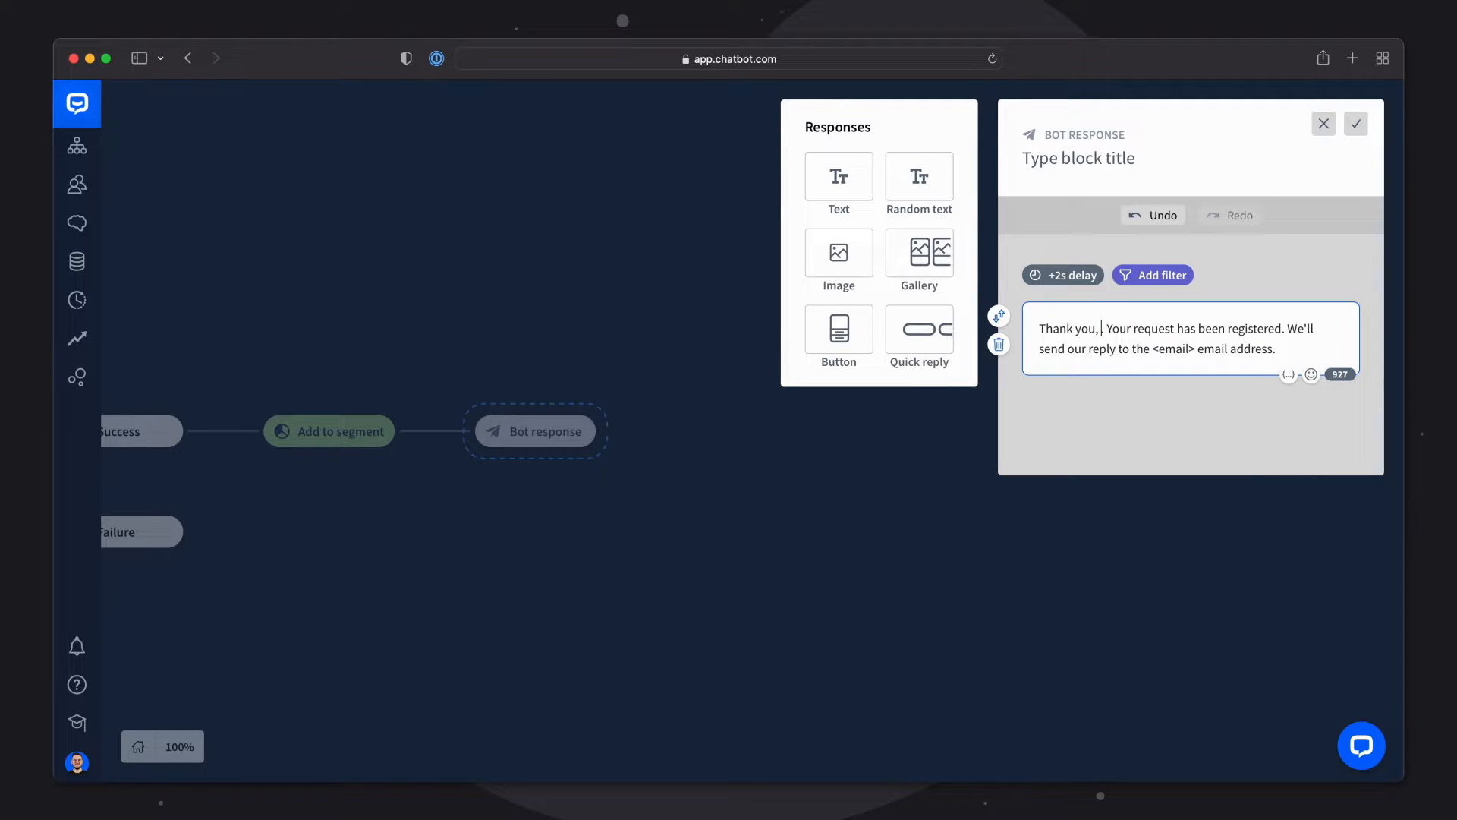
{"action": "left_click", "coordinate": [1288, 375]}
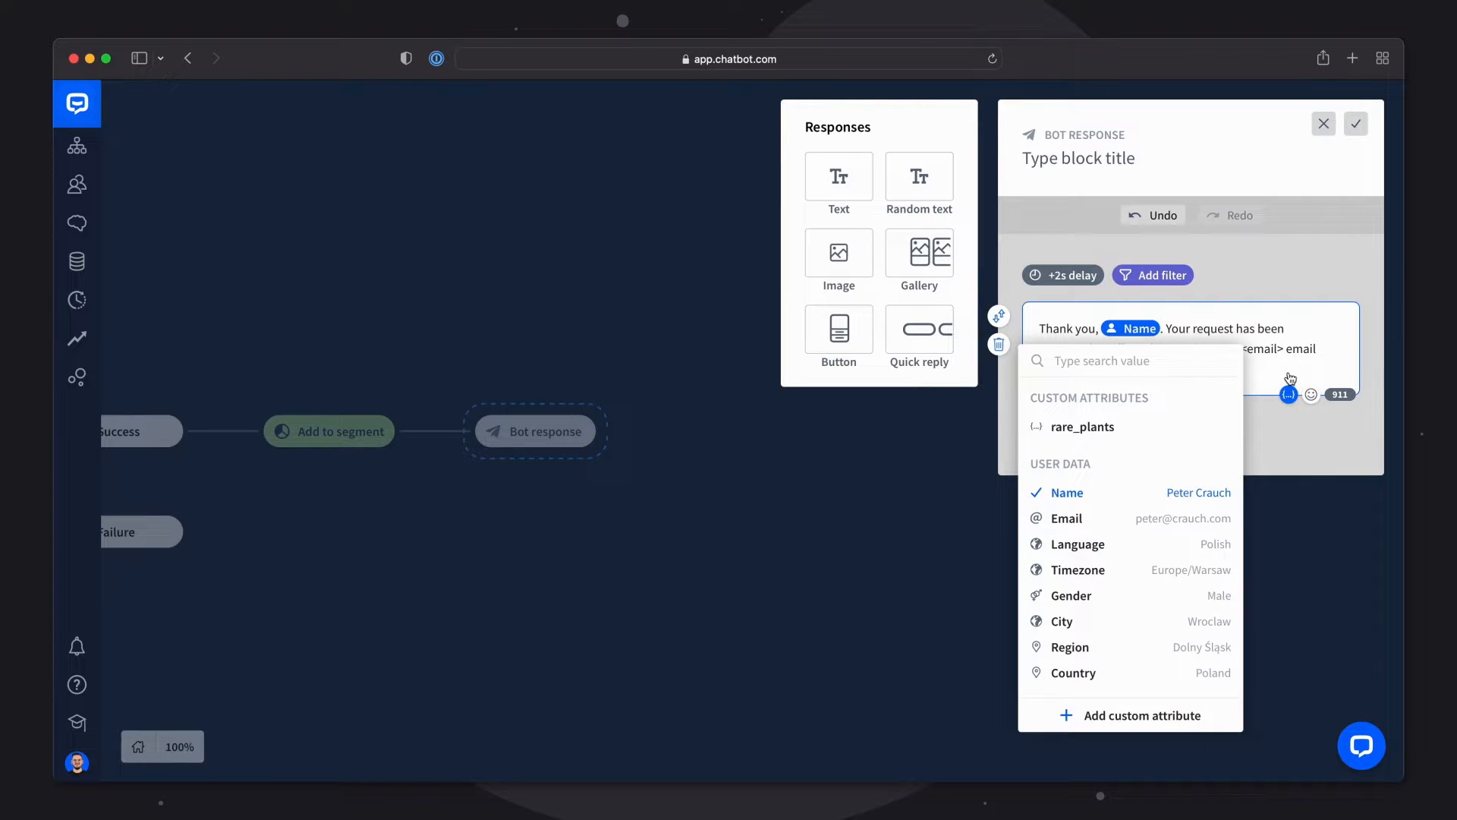
{"action": "left_click", "coordinate": [1106, 495]}
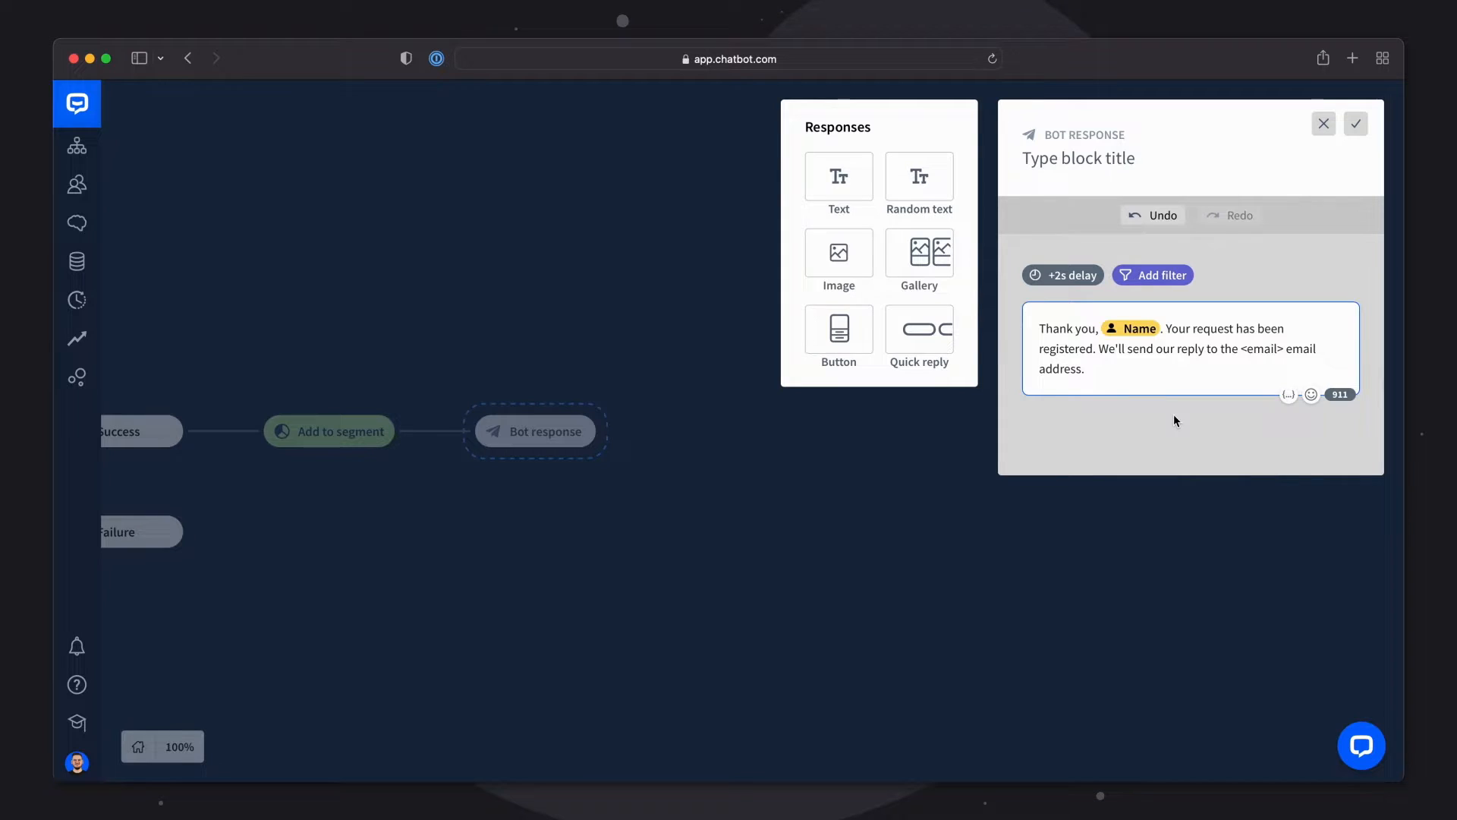
Step: Replace the <email> placeholder in the thank-you message with the Email user data attribute and save the bot response block
{"action": "left_click_drag", "start_coordinate": [1283, 349], "coordinate": [1241, 348]}
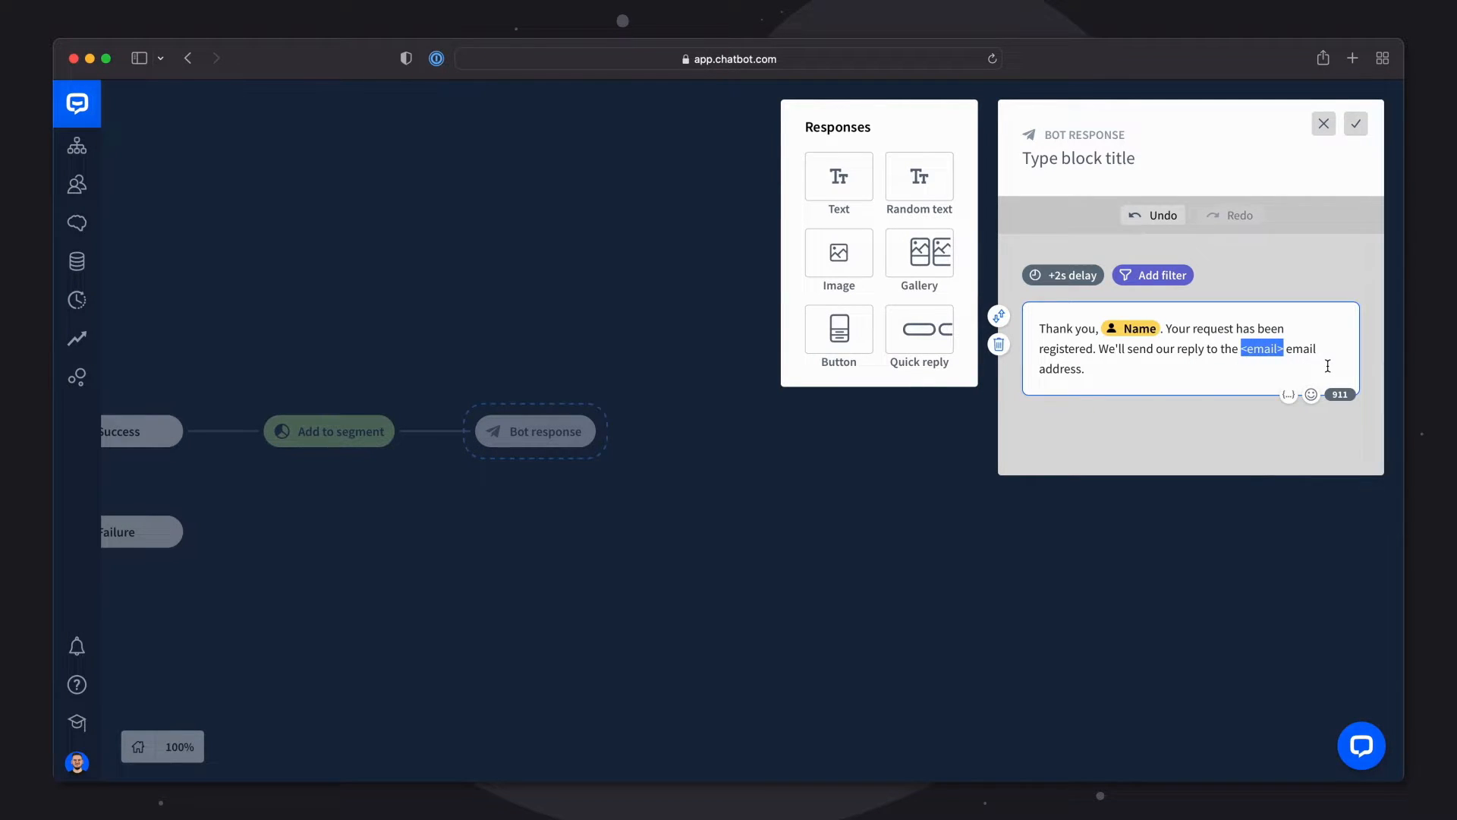
{"action": "key", "text": "BackSpace"}
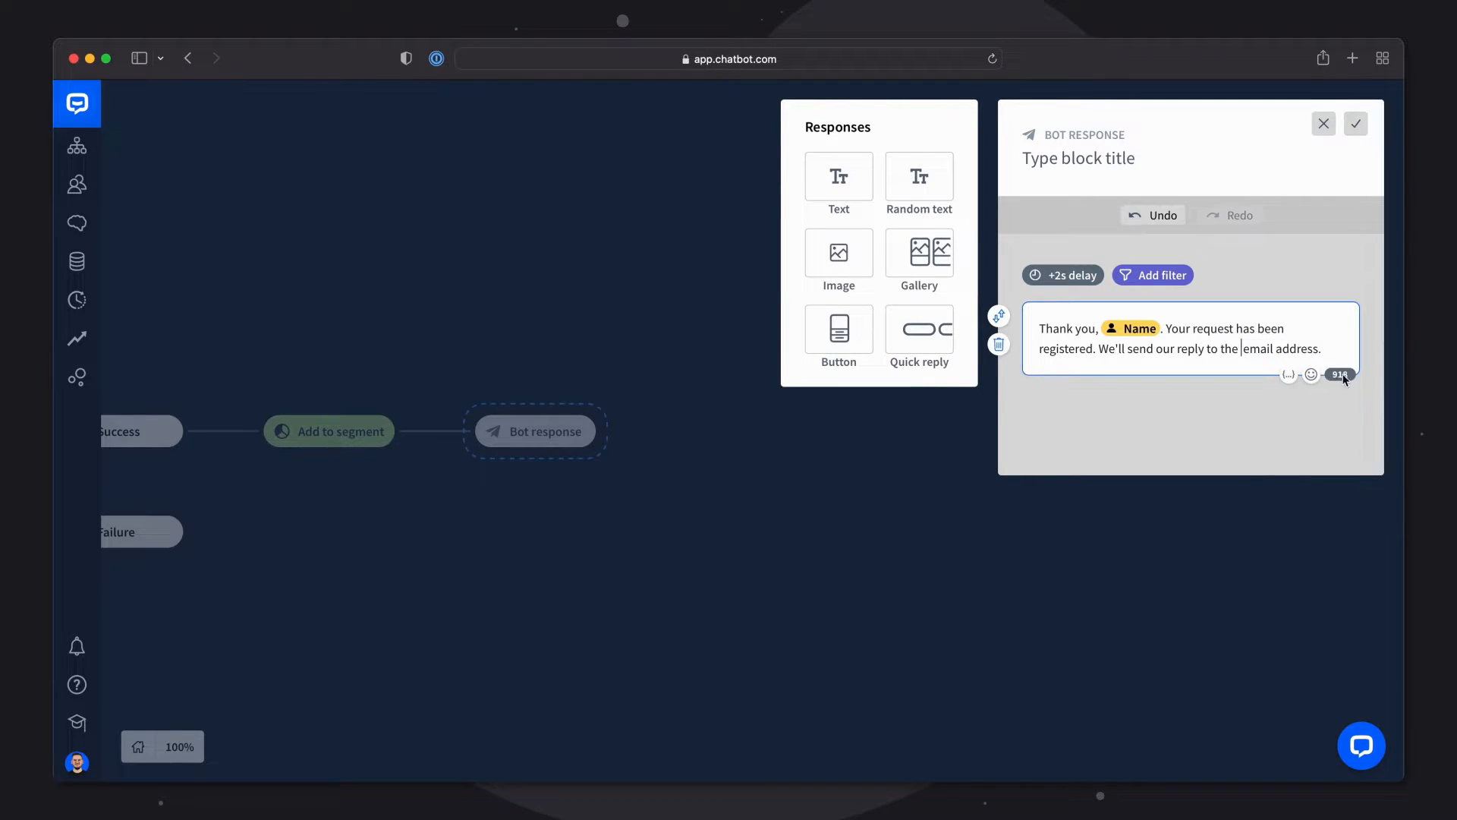
{"action": "left_click", "coordinate": [1288, 374]}
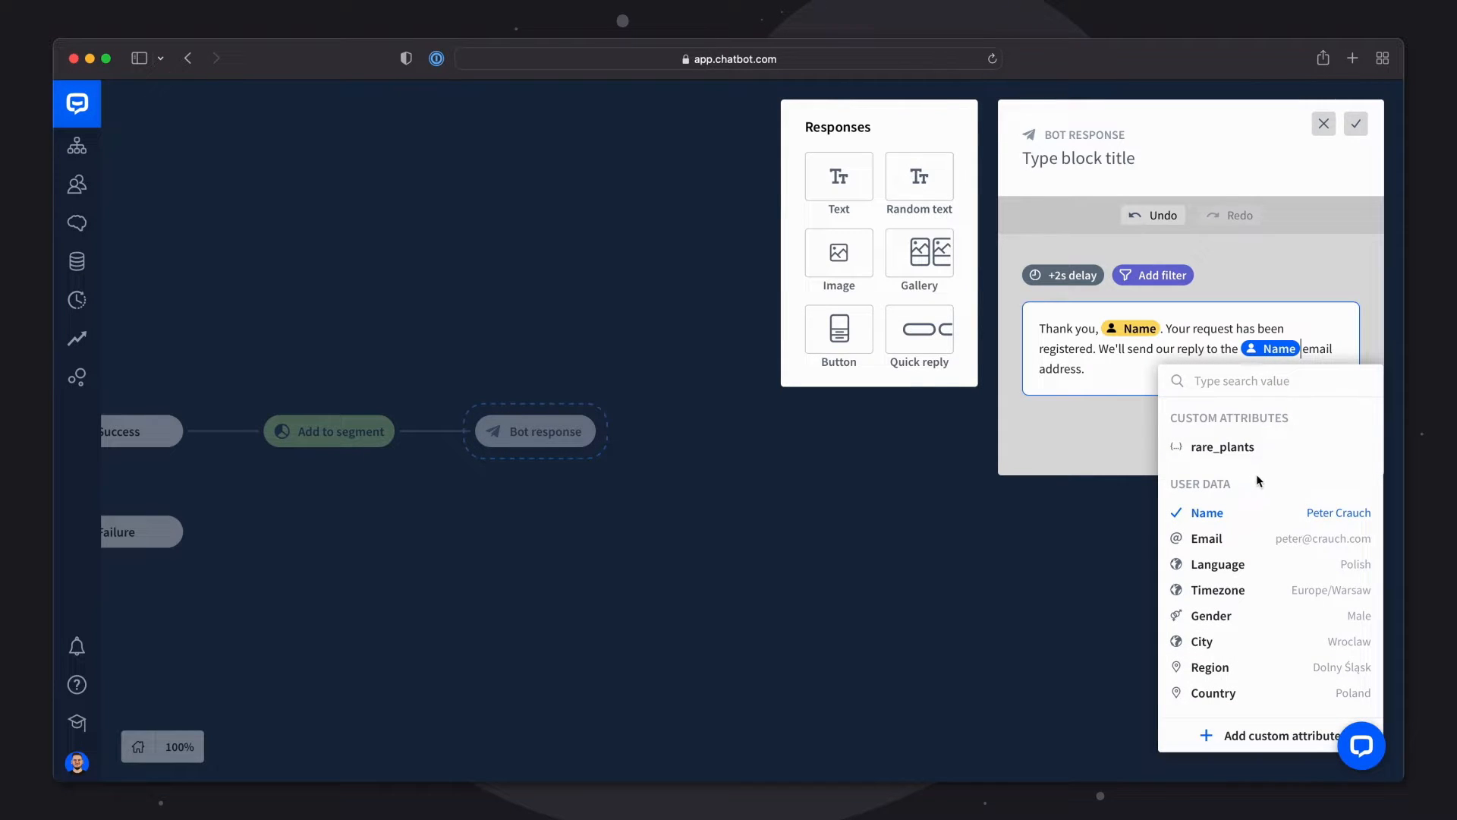
{"action": "left_click", "coordinate": [1206, 539]}
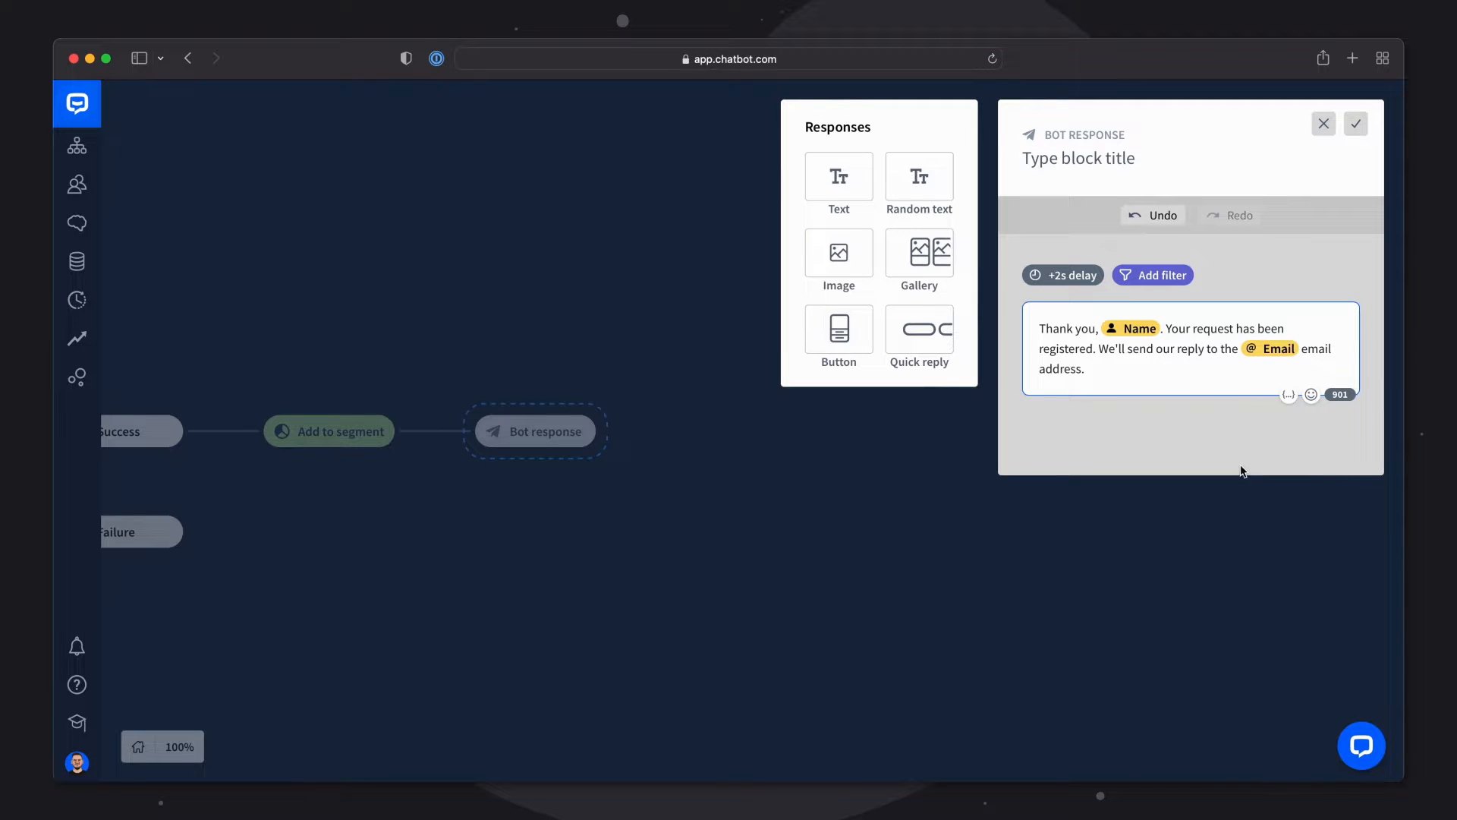
{"action": "left_click", "coordinate": [1364, 133]}
Step: Start testing the story from the Question block that leads to the Success and Failure branches
{"action": "left_click_drag", "start_coordinate": [414, 564], "coordinate": [785, 485]}
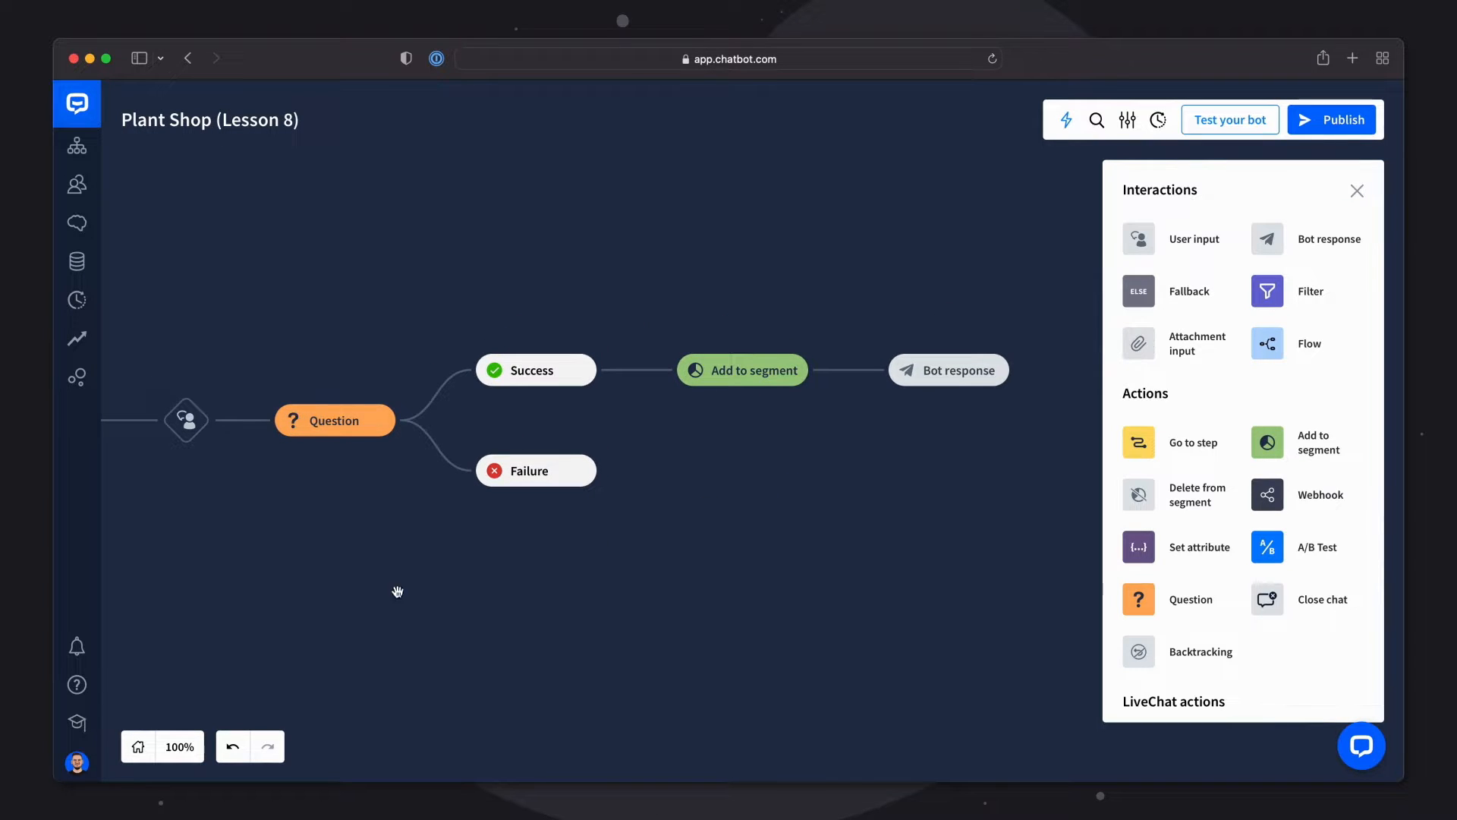
{"action": "left_click_drag", "start_coordinate": [398, 592], "coordinate": [570, 562]}
{"action": "left_click_drag", "start_coordinate": [468, 554], "coordinate": [576, 557]}
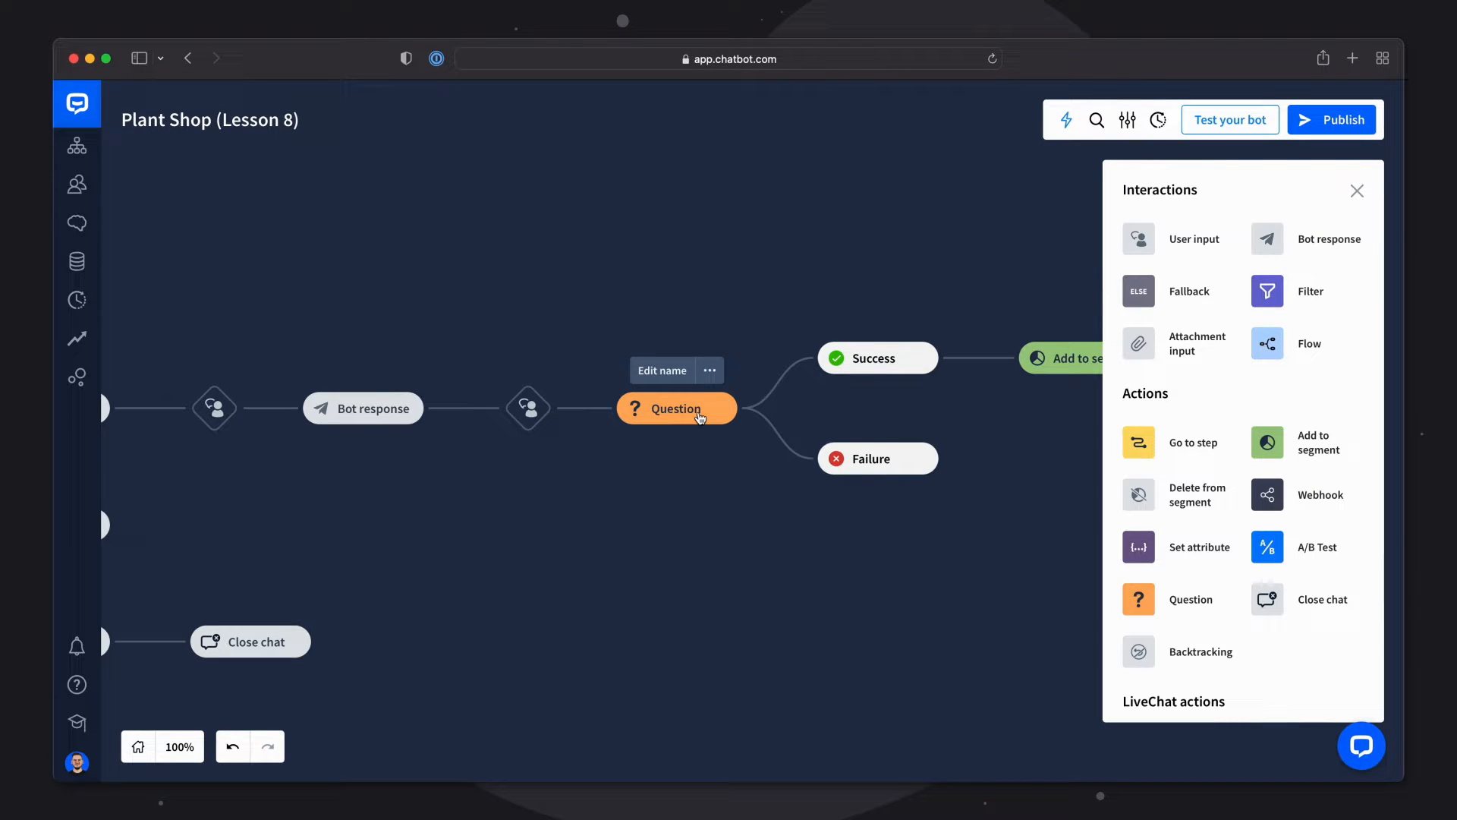
{"action": "right_click", "coordinate": [699, 417]}
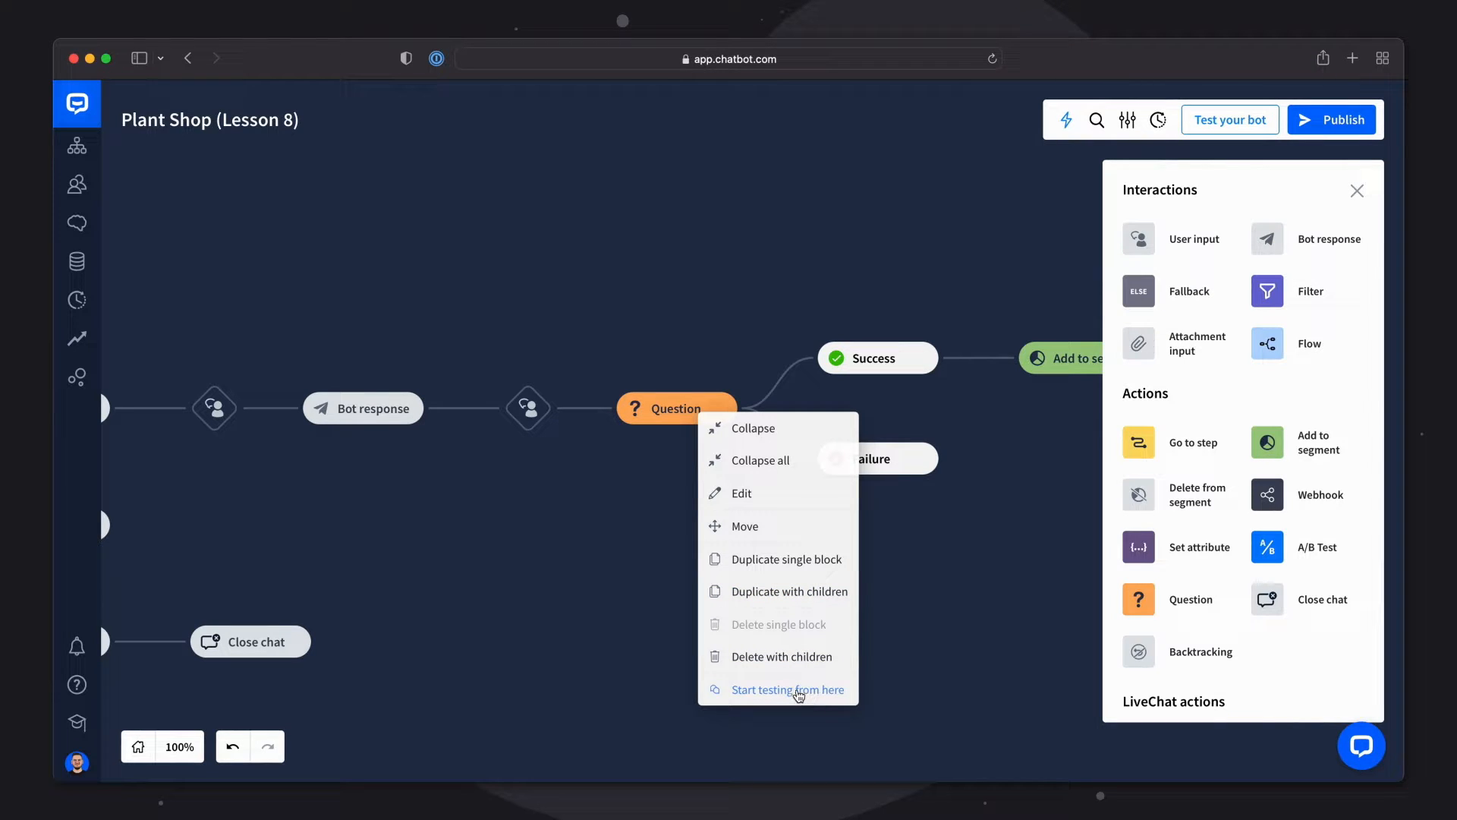
{"action": "left_click", "coordinate": [798, 691]}
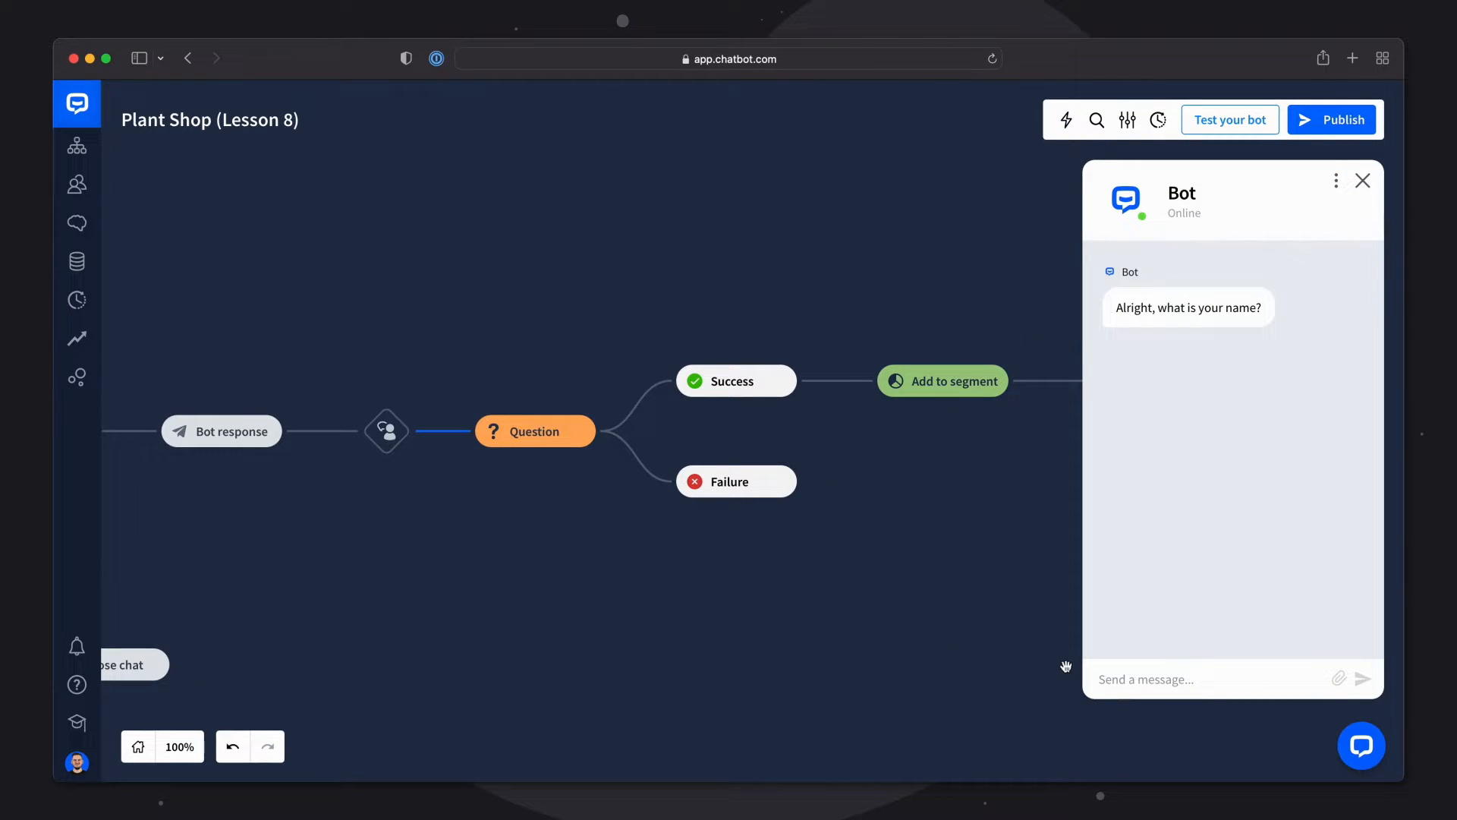
Step: Answer the bot's questions in the test chat with a first name, an email address and the plant Monstera
{"action": "left_click", "coordinate": [1110, 688]}
{"action": "type", "text": "Kacper"}
{"action": "key", "text": "Return"}
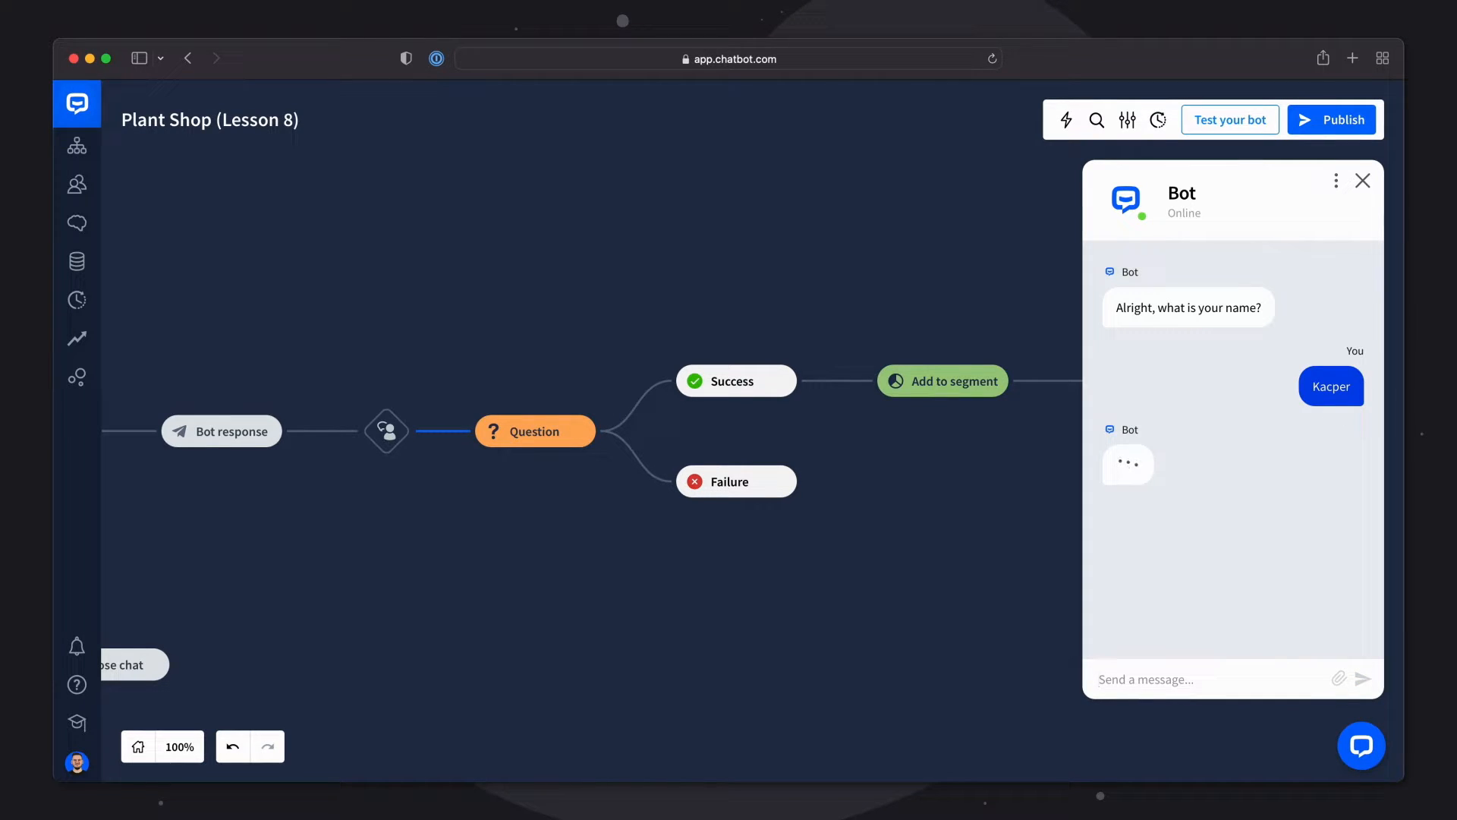
{"action": "type", "text": "tes"}
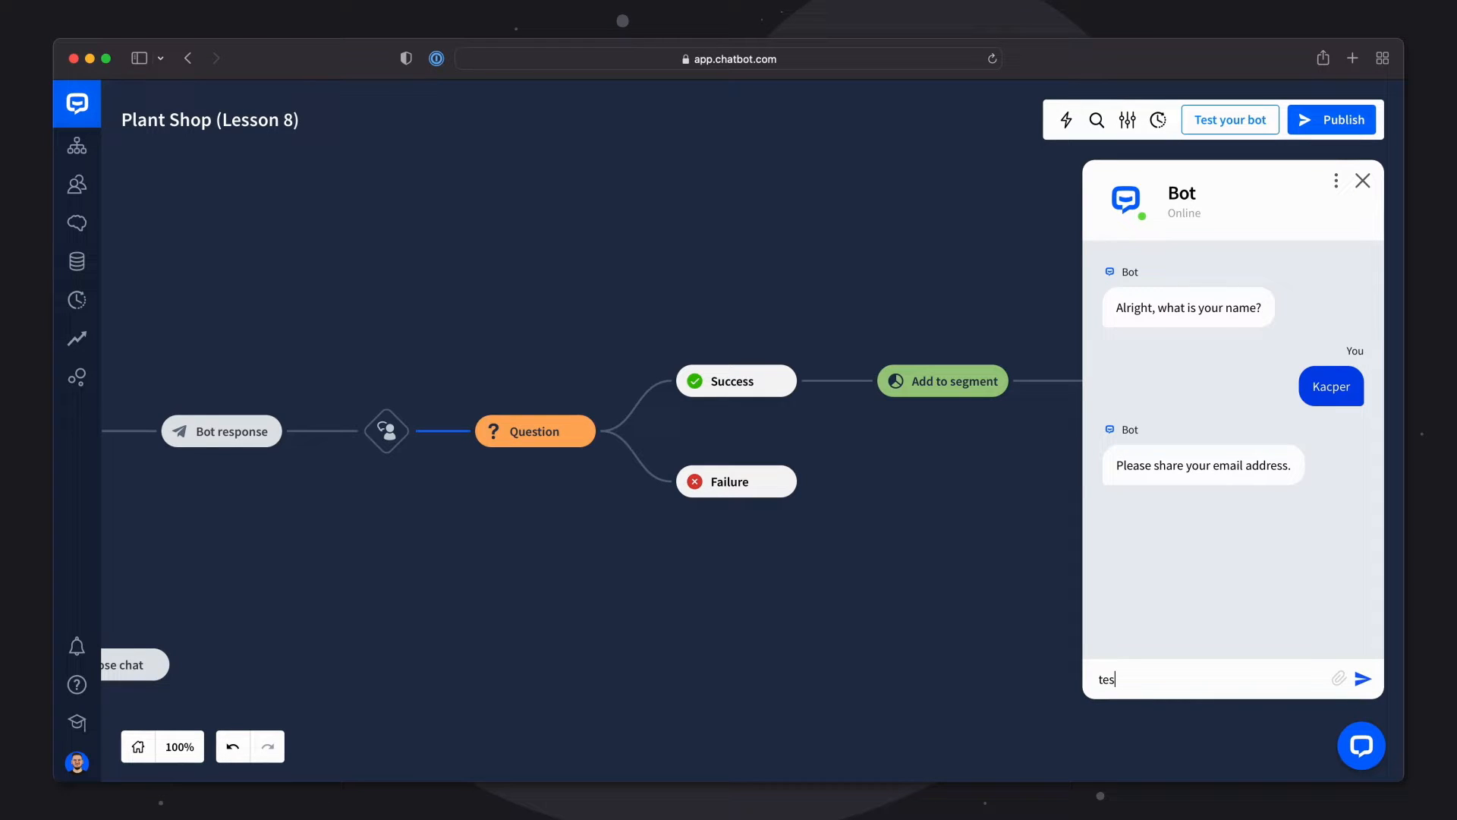
{"action": "type", "text": "t@email.com"}
{"action": "key", "text": "Return"}
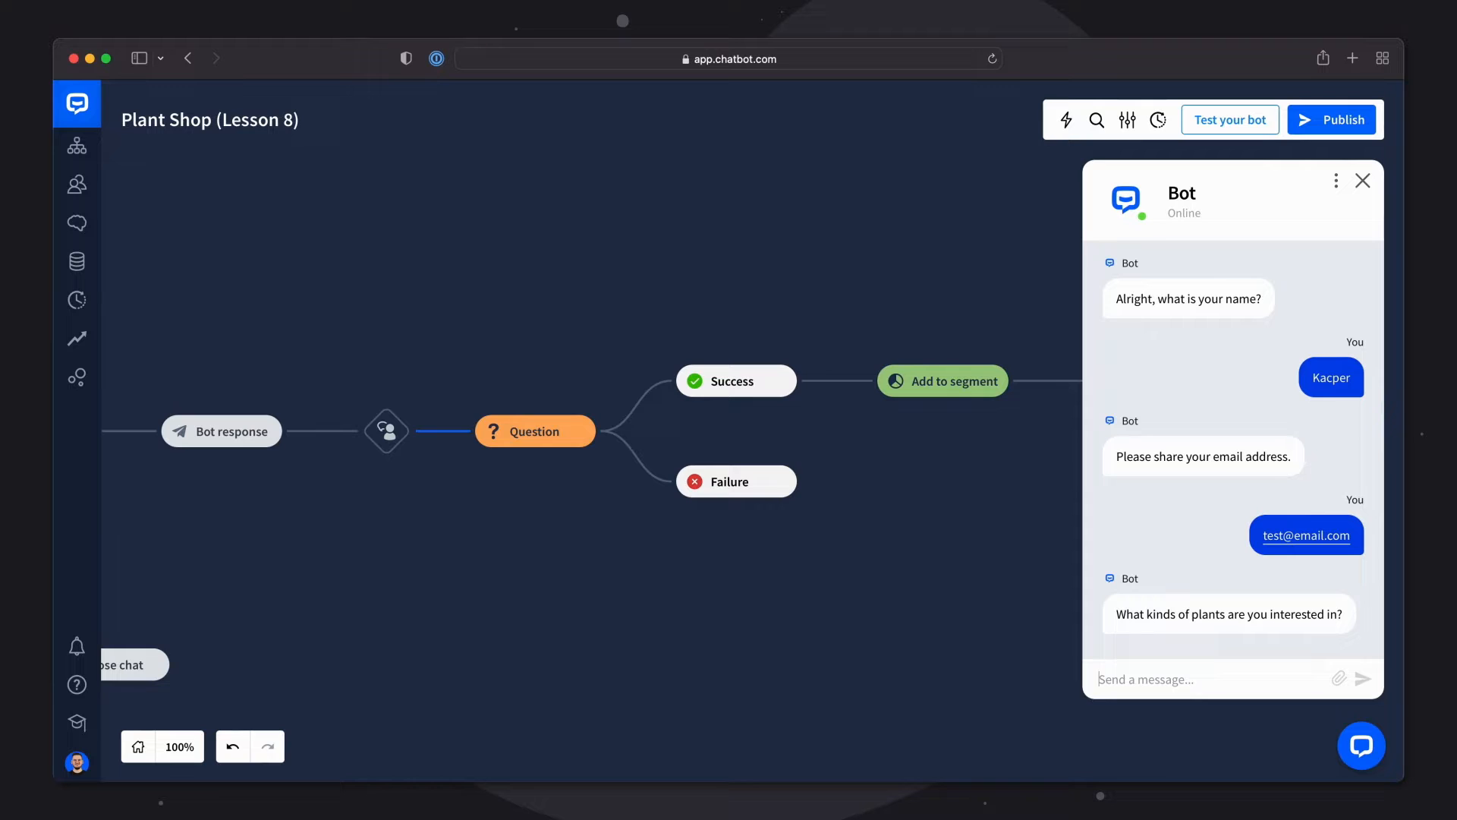
{"action": "type", "text": "Monstera"}
{"action": "key", "text": "Return"}
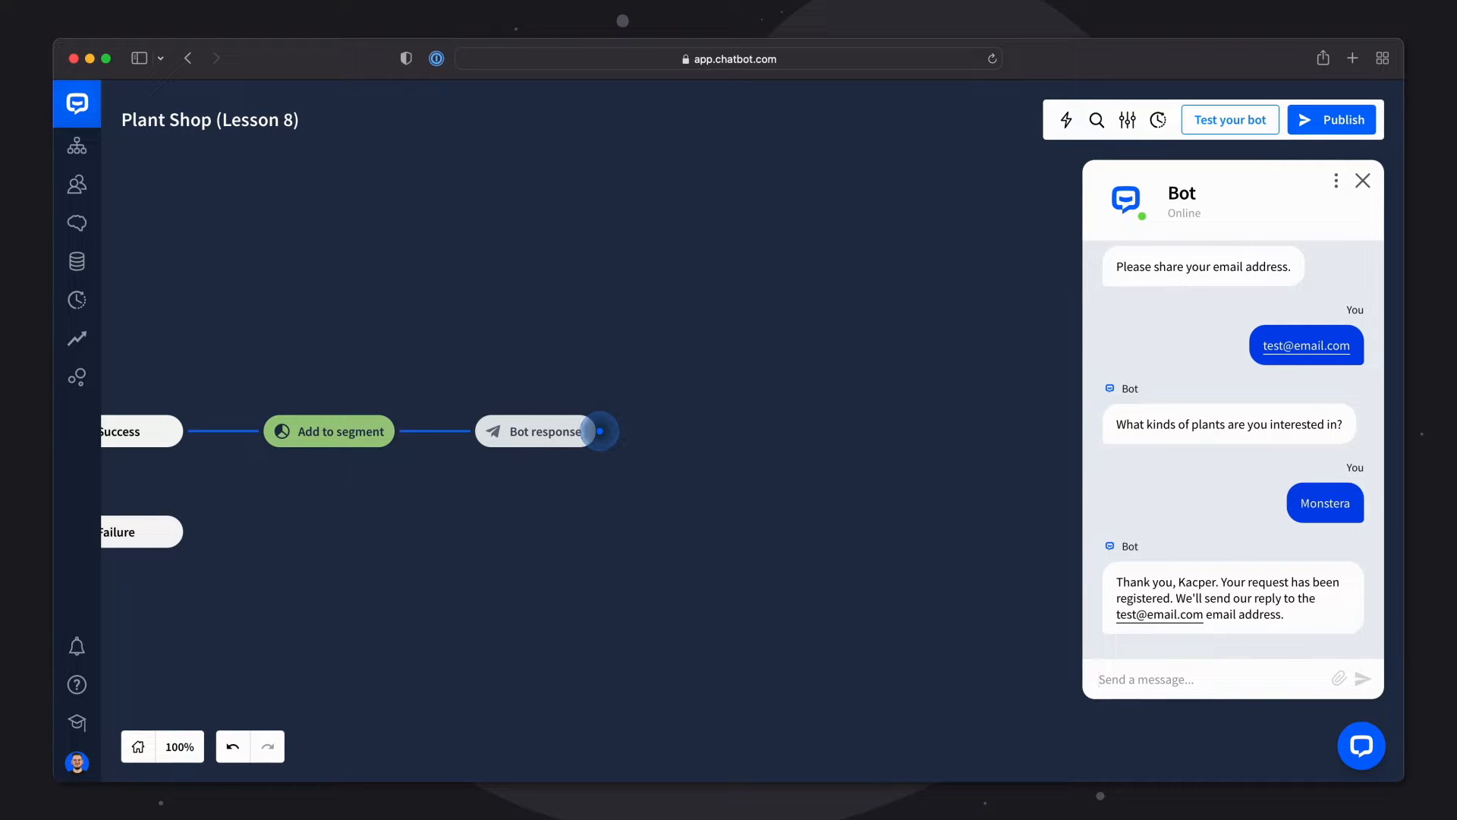
Step: Add a text response starting "Welcome back," between the greeting and the button card in the Welcome message block
{"action": "mouse_move", "coordinate": [1195, 579]}
{"action": "left_click_drag", "start_coordinate": [648, 542], "coordinate": [881, 488]}
{"action": "left_click_drag", "start_coordinate": [624, 548], "coordinate": [758, 526]}
{"action": "left_click_drag", "start_coordinate": [490, 530], "coordinate": [668, 519]}
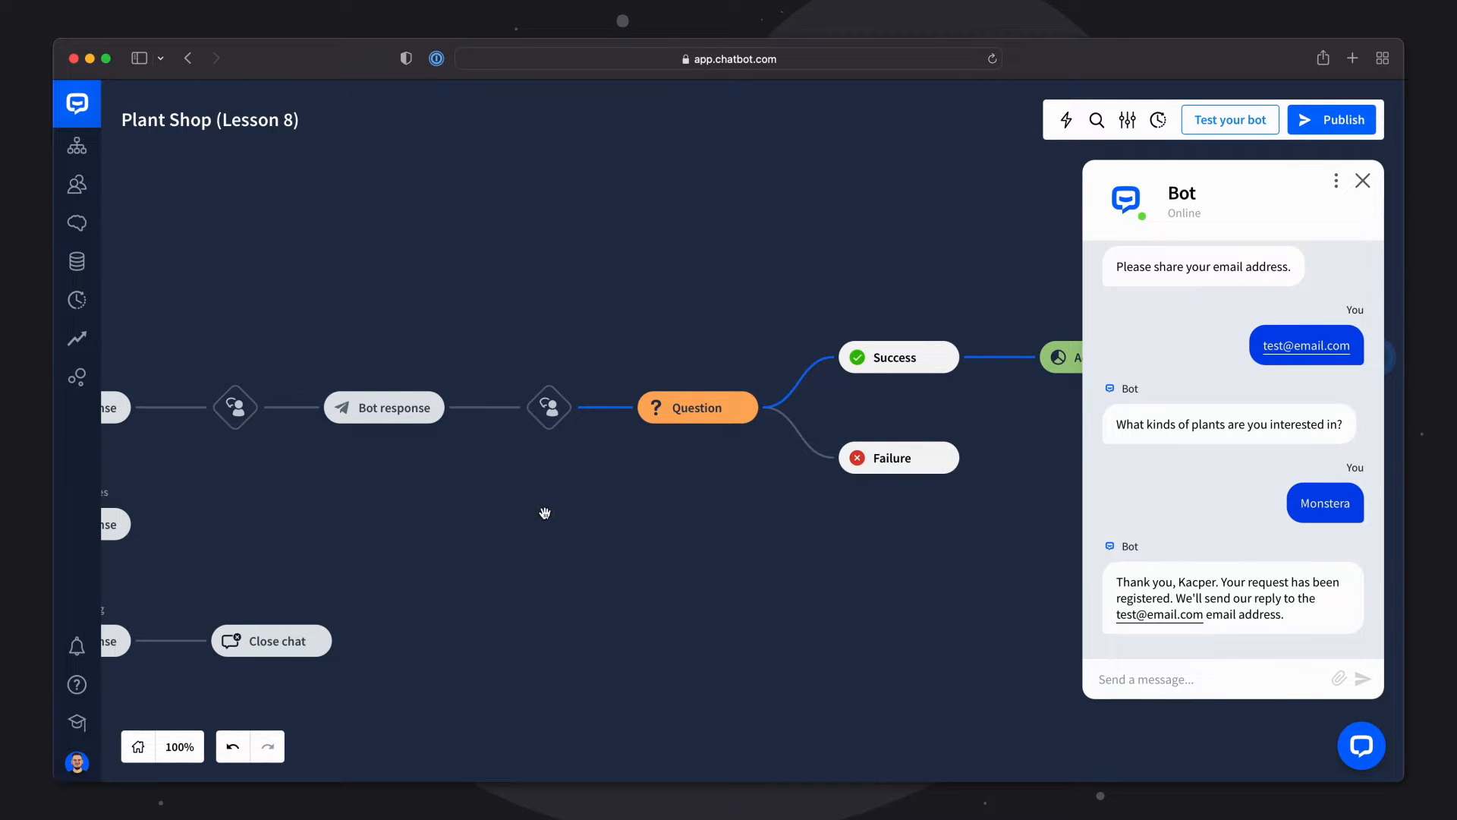
{"action": "left_click_drag", "start_coordinate": [543, 513], "coordinate": [804, 491]}
{"action": "left_click", "coordinate": [195, 472]}
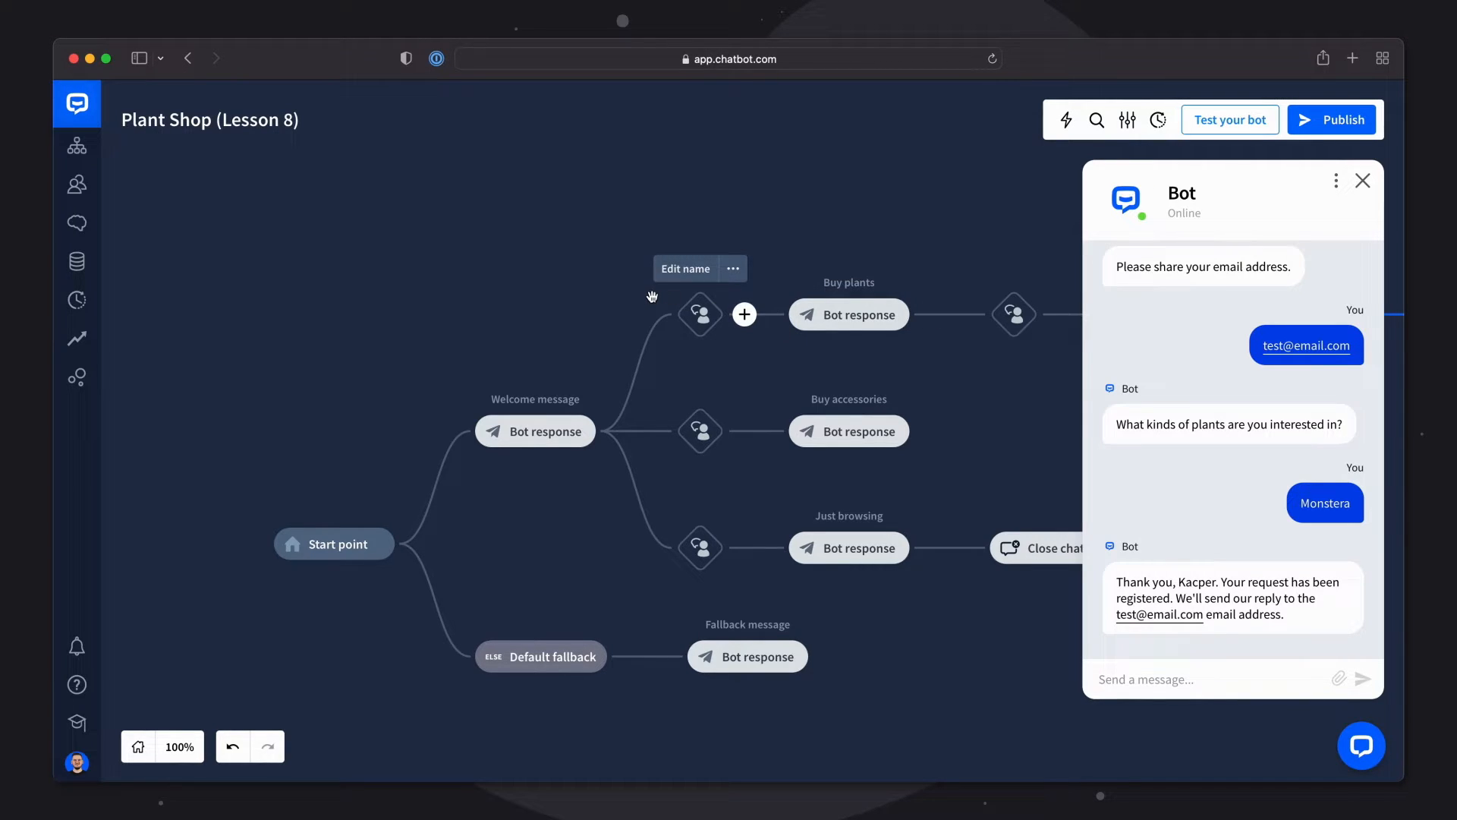
{"action": "left_click", "coordinate": [537, 434]}
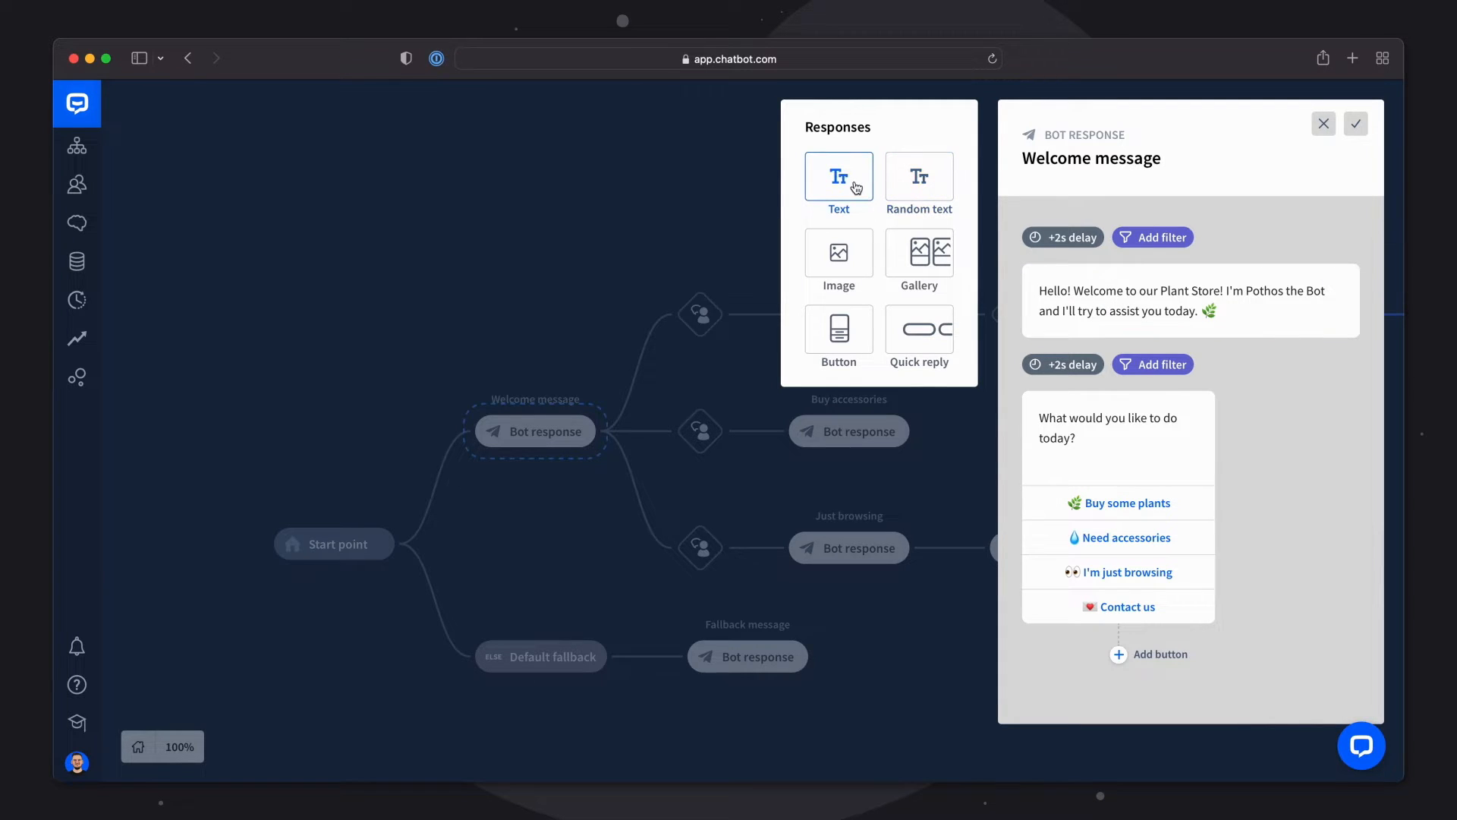
{"action": "left_click_drag", "start_coordinate": [857, 188], "coordinate": [1085, 379]}
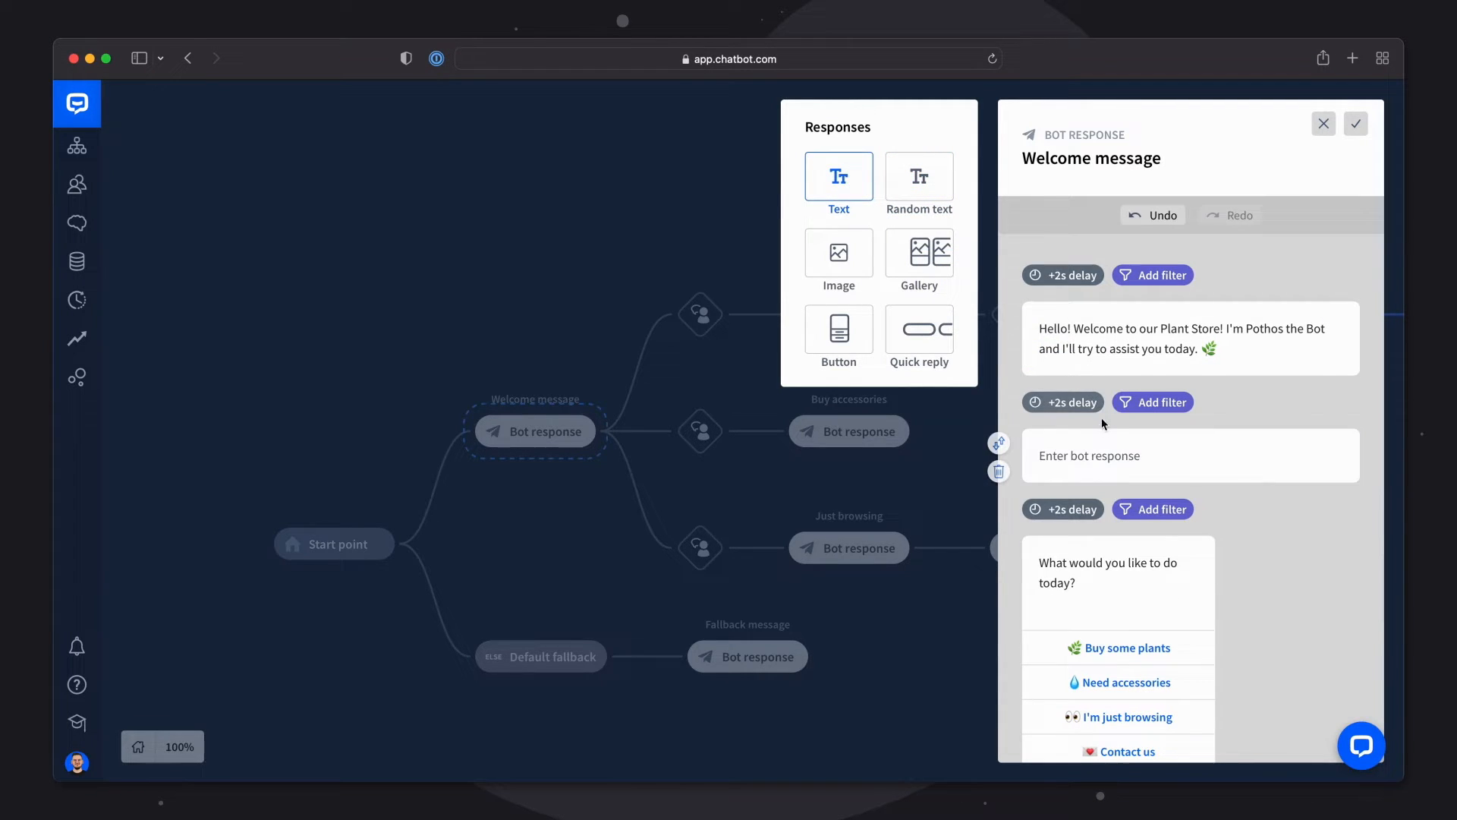
{"action": "type", "text": "Welcome back,"}
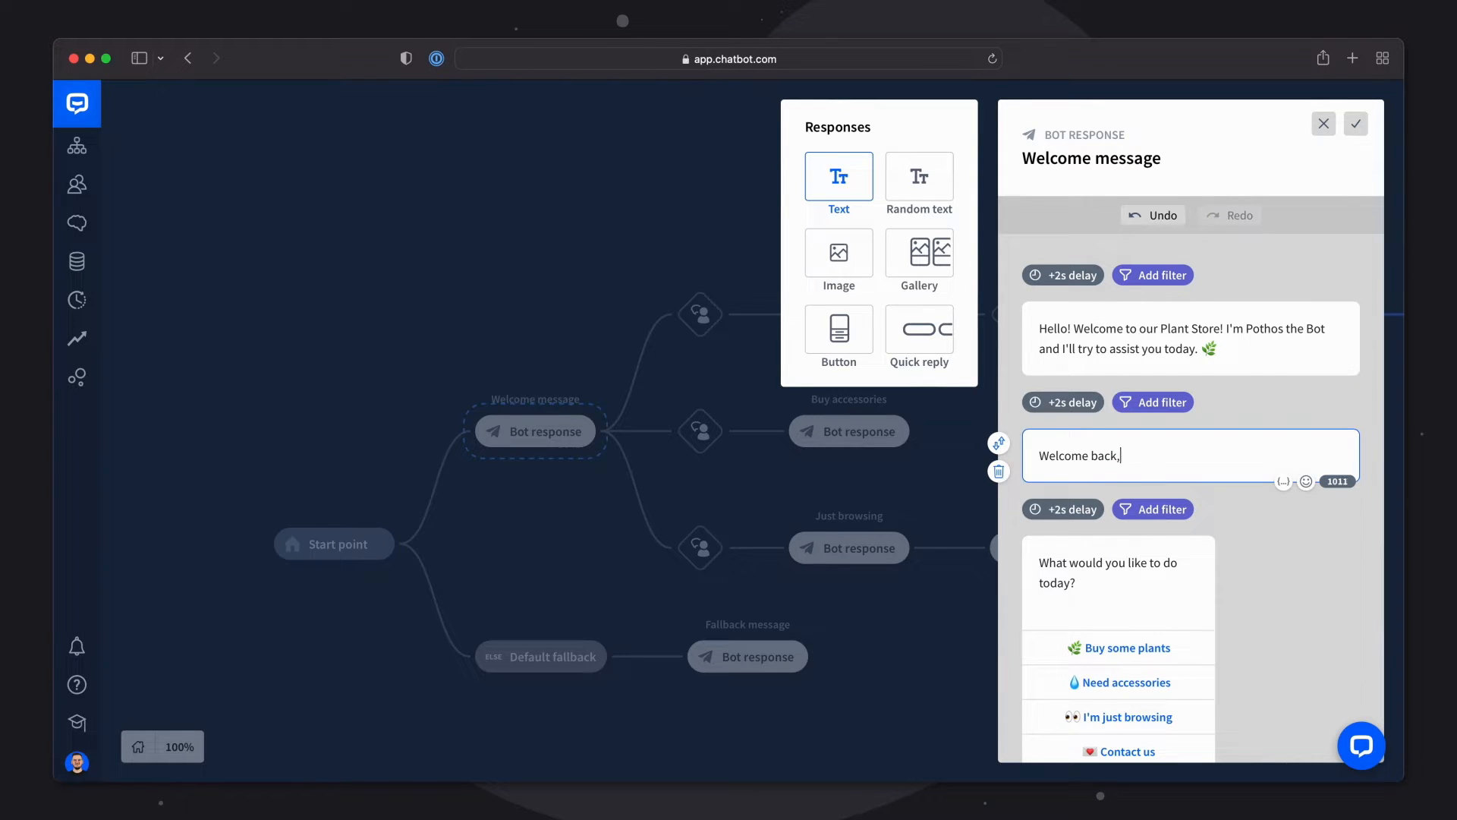
Step: Insert the Name attribute after "Welcome back,", finish the text with "! It's good to see you again." and save the block
{"action": "left_click", "coordinate": [1285, 483]}
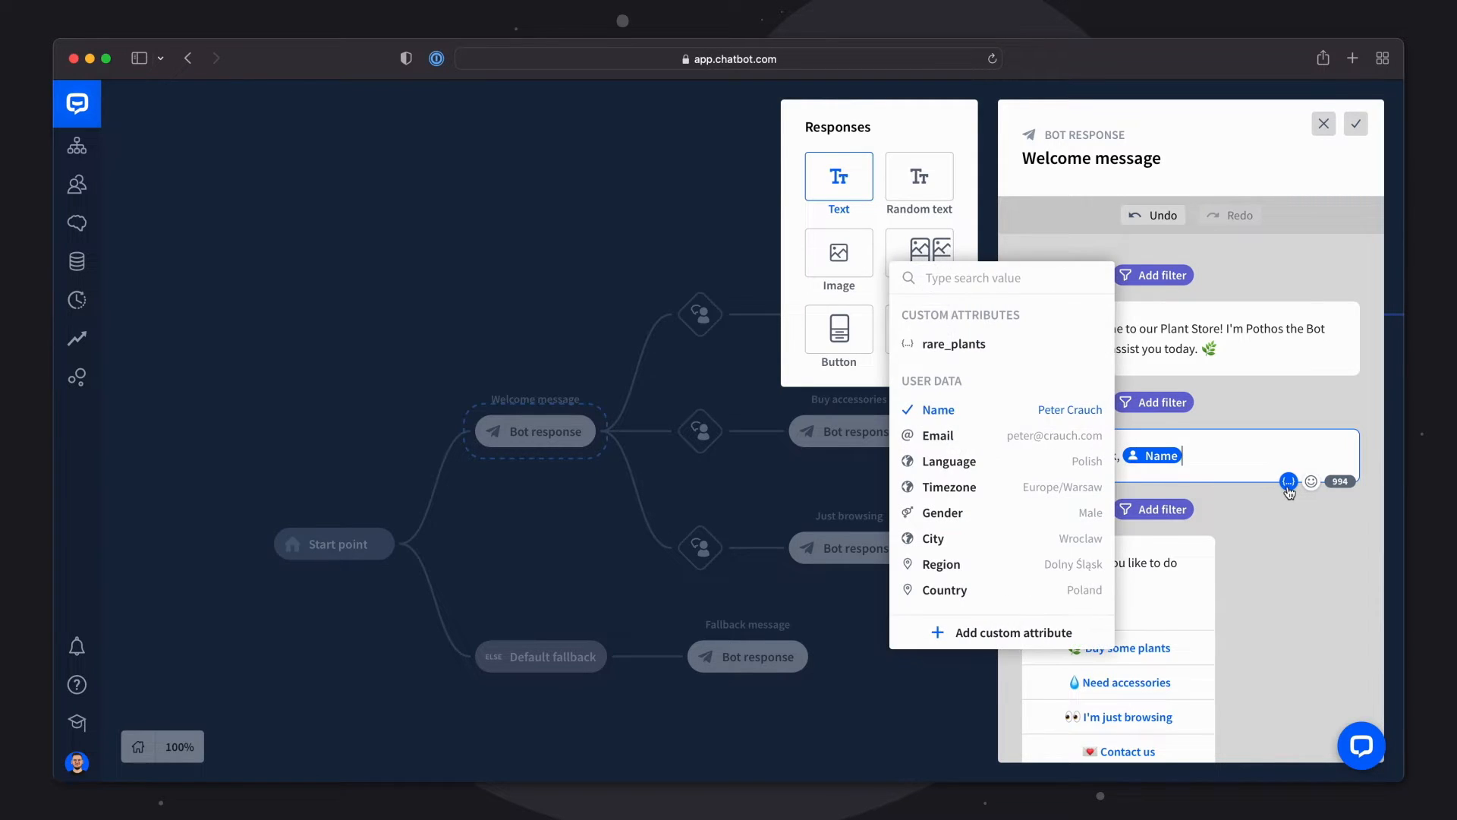
{"action": "left_click", "coordinate": [997, 411]}
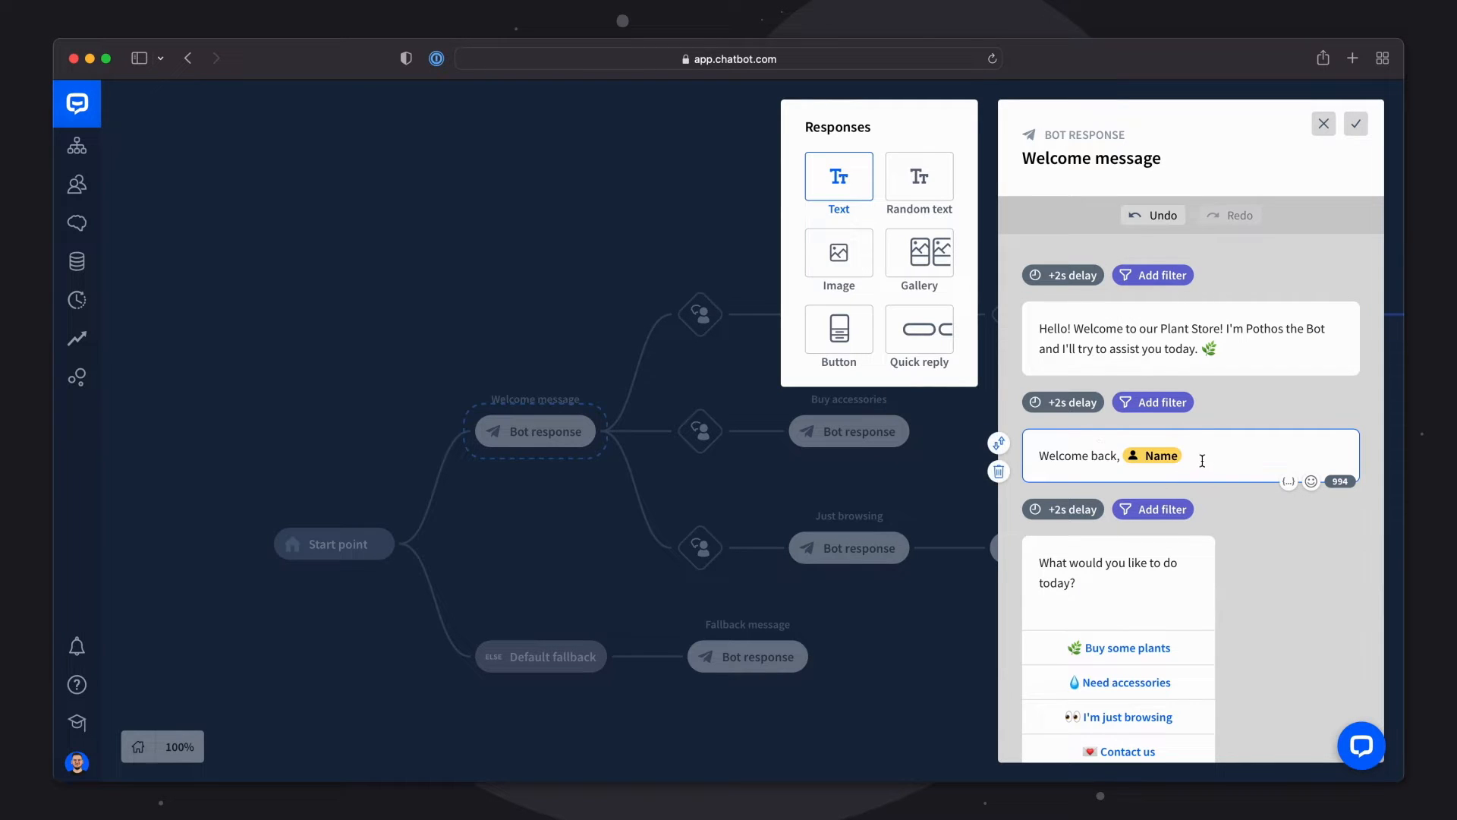
{"action": "type", "text": "! It's good to see you again."}
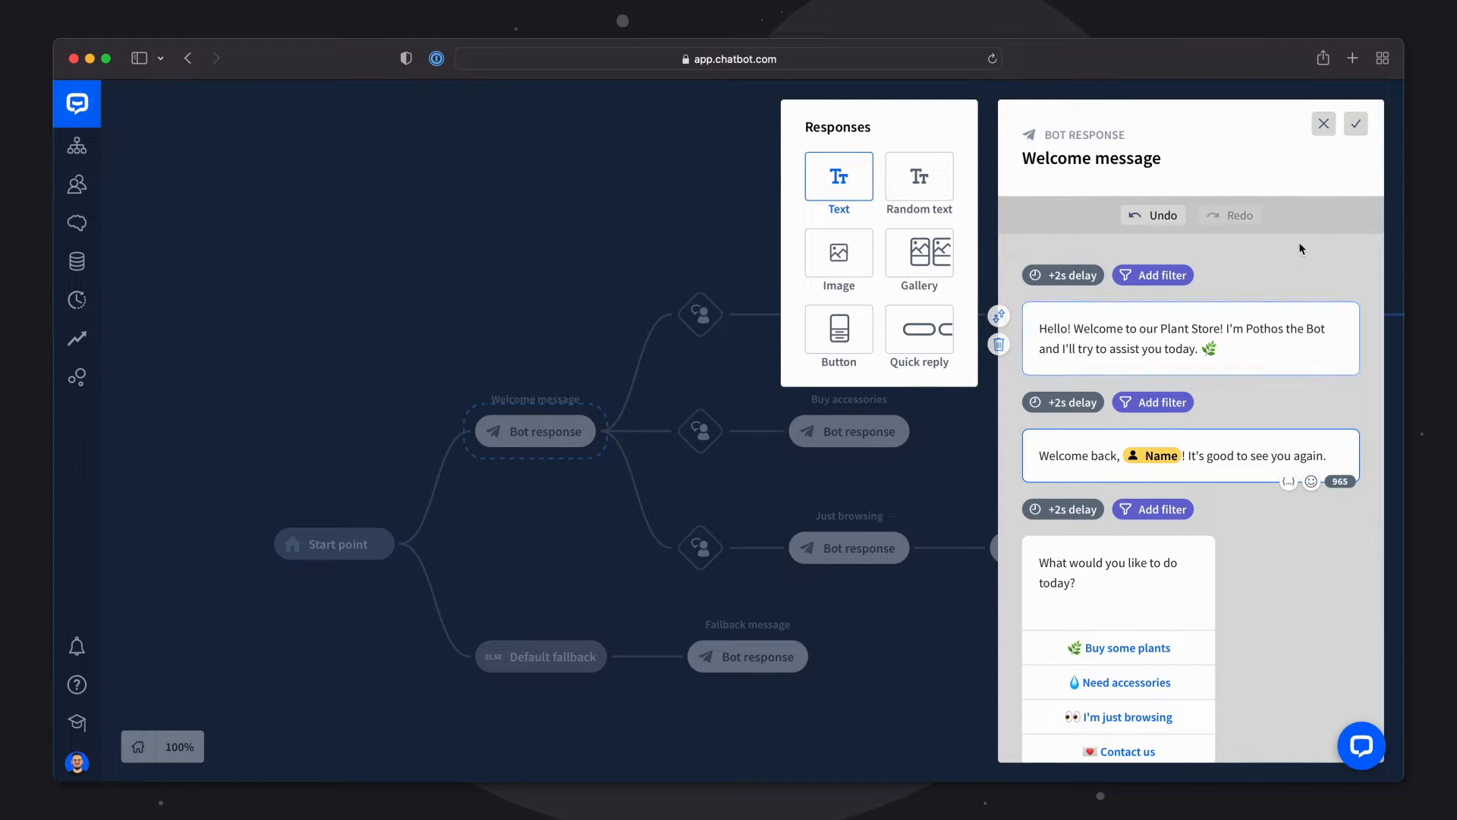
{"action": "left_click", "coordinate": [1359, 133]}
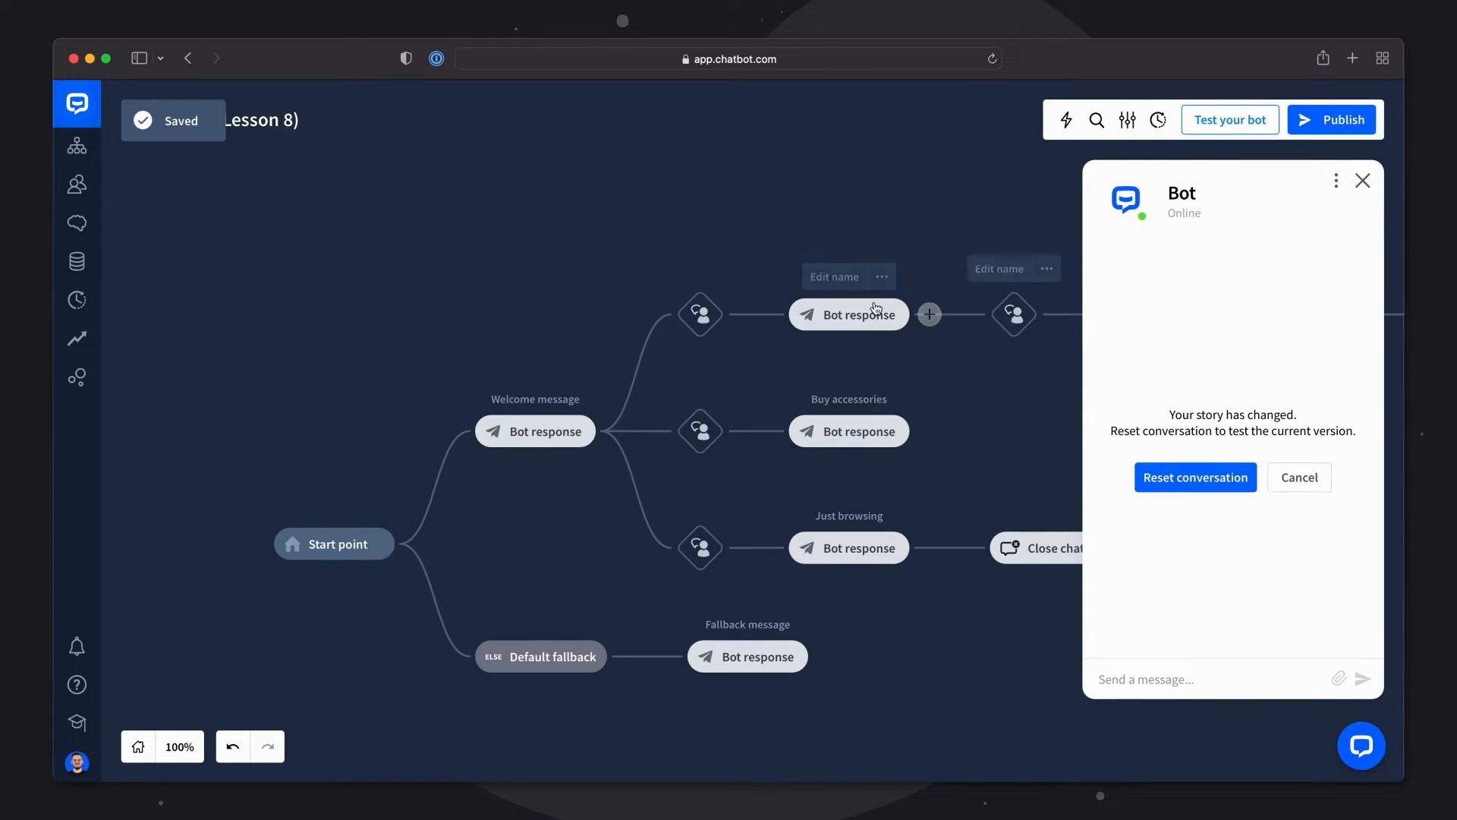
Step: Reset the test conversation to run the current version of the story and check the personalized greeting
{"action": "left_click", "coordinate": [1159, 478]}
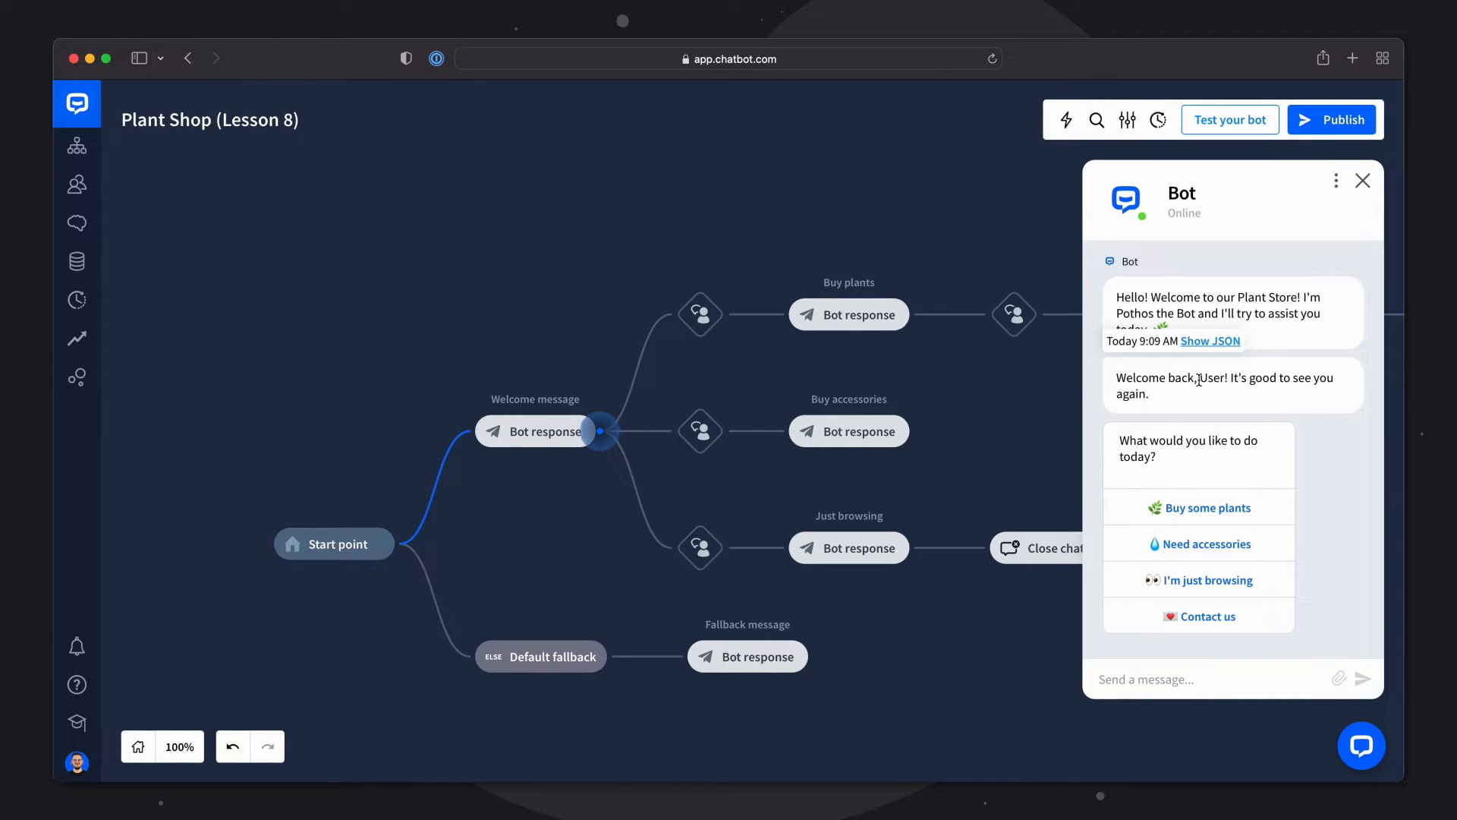
{"action": "left_click_drag", "start_coordinate": [966, 400], "coordinate": [589, 410]}
{"action": "left_click_drag", "start_coordinate": [800, 413], "coordinate": [1083, 404]}
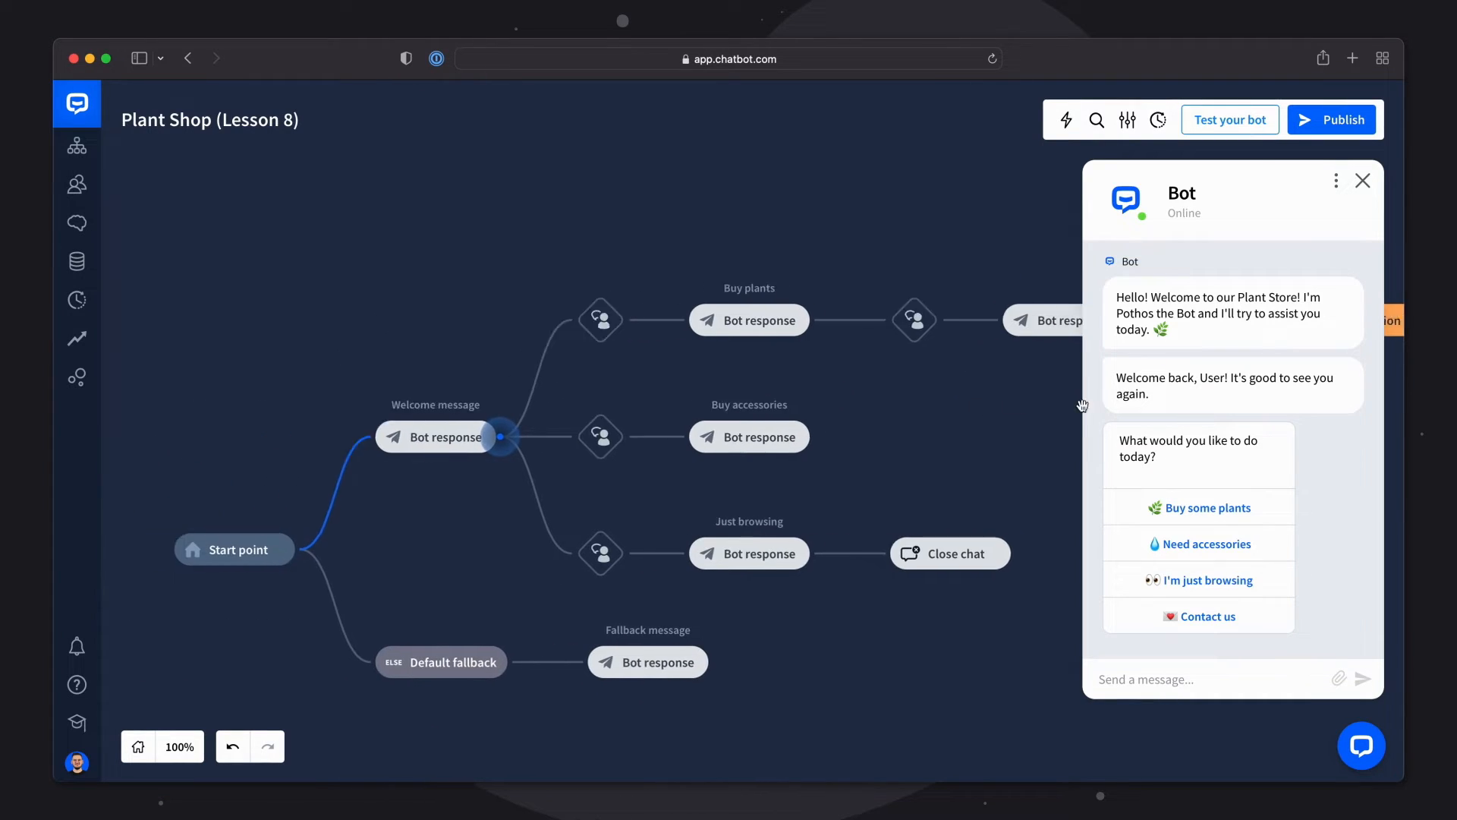
Step: Examine the name inserted in the "Welcome back" greeting of the test chat
{"action": "left_click_drag", "start_coordinate": [466, 345], "coordinate": [559, 334]}
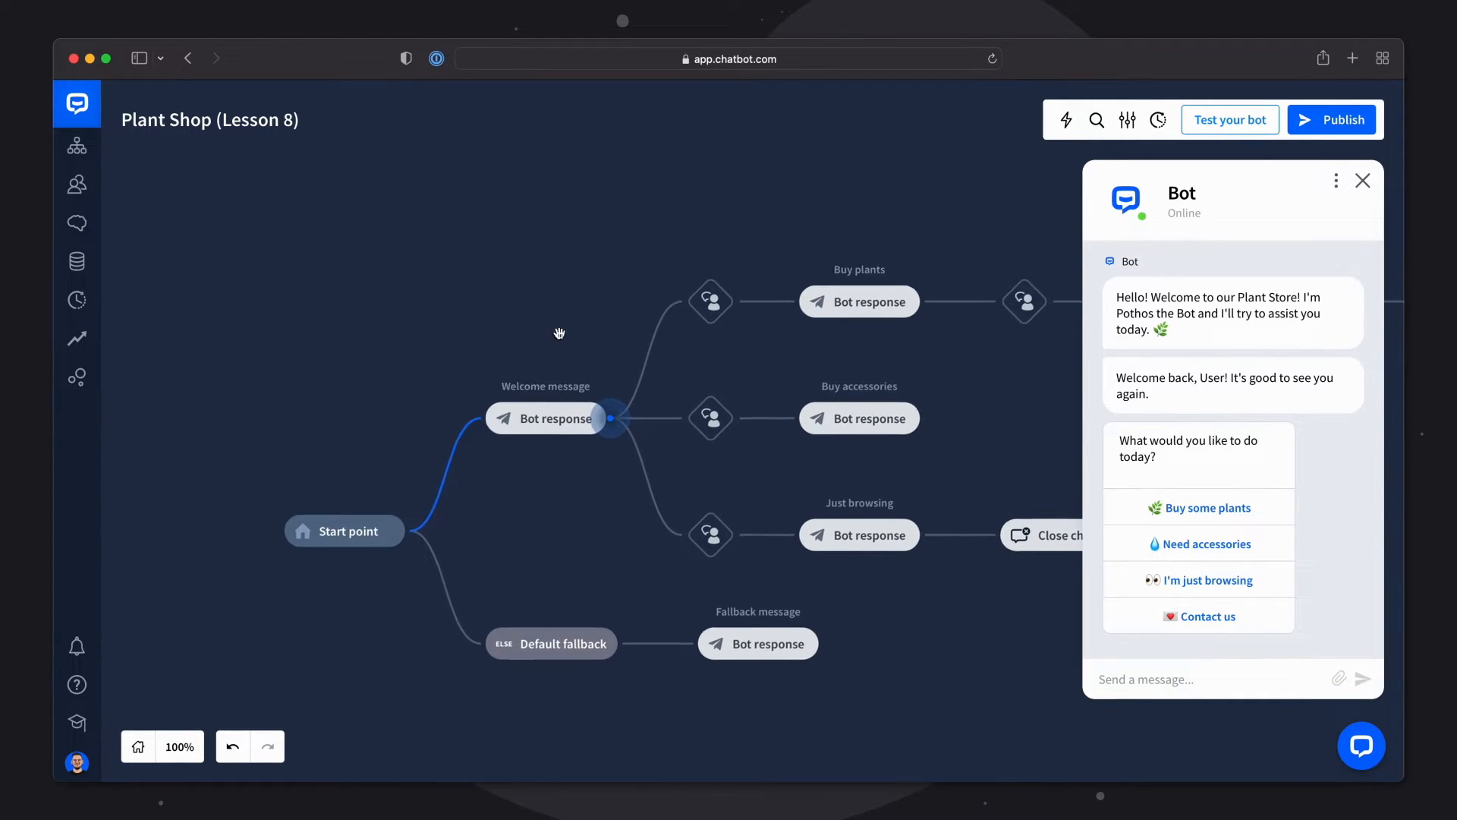
{"action": "mouse_move", "coordinate": [540, 434]}
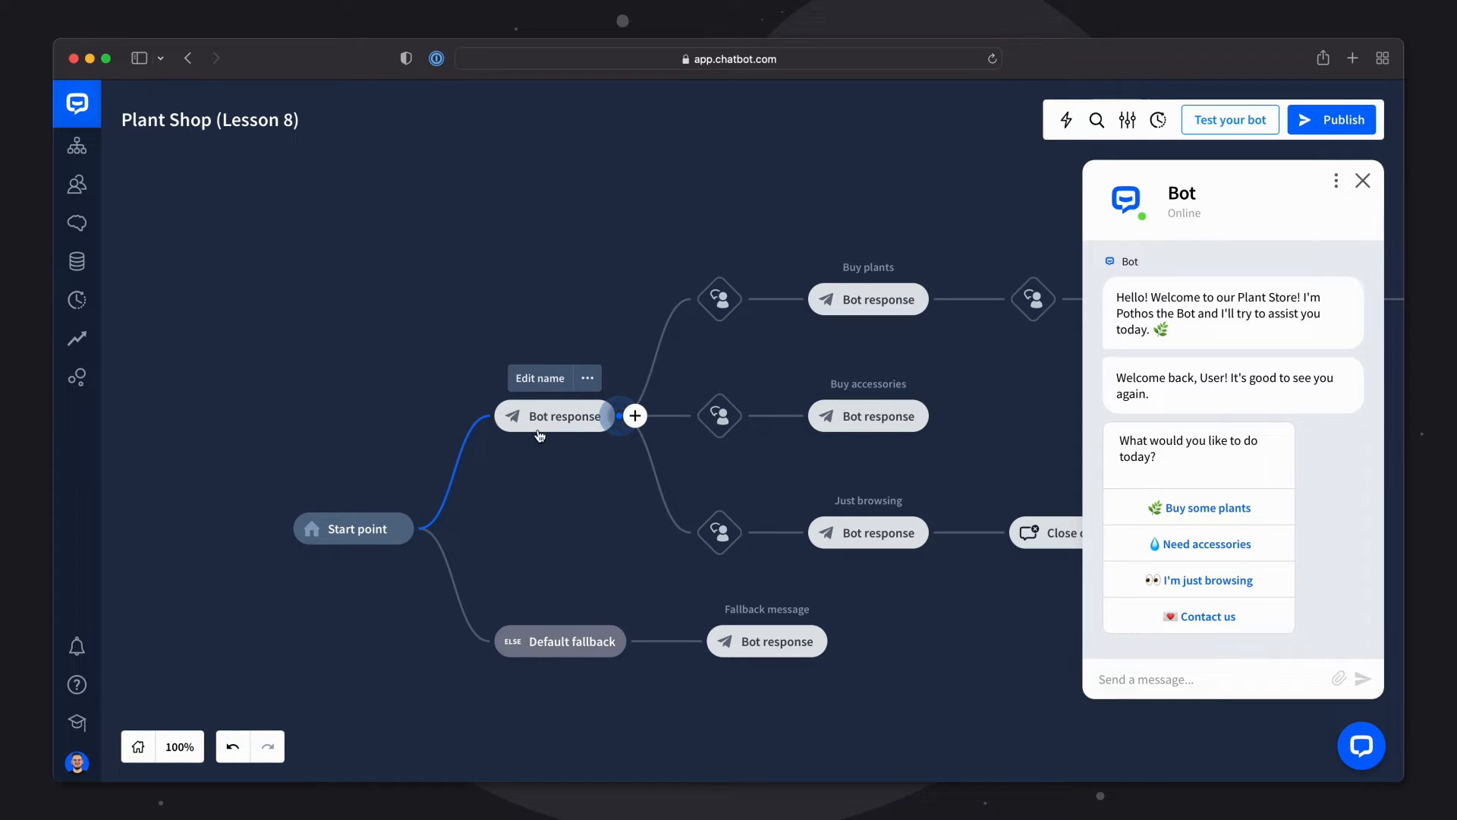
{"action": "double_click", "coordinate": [1203, 375]}
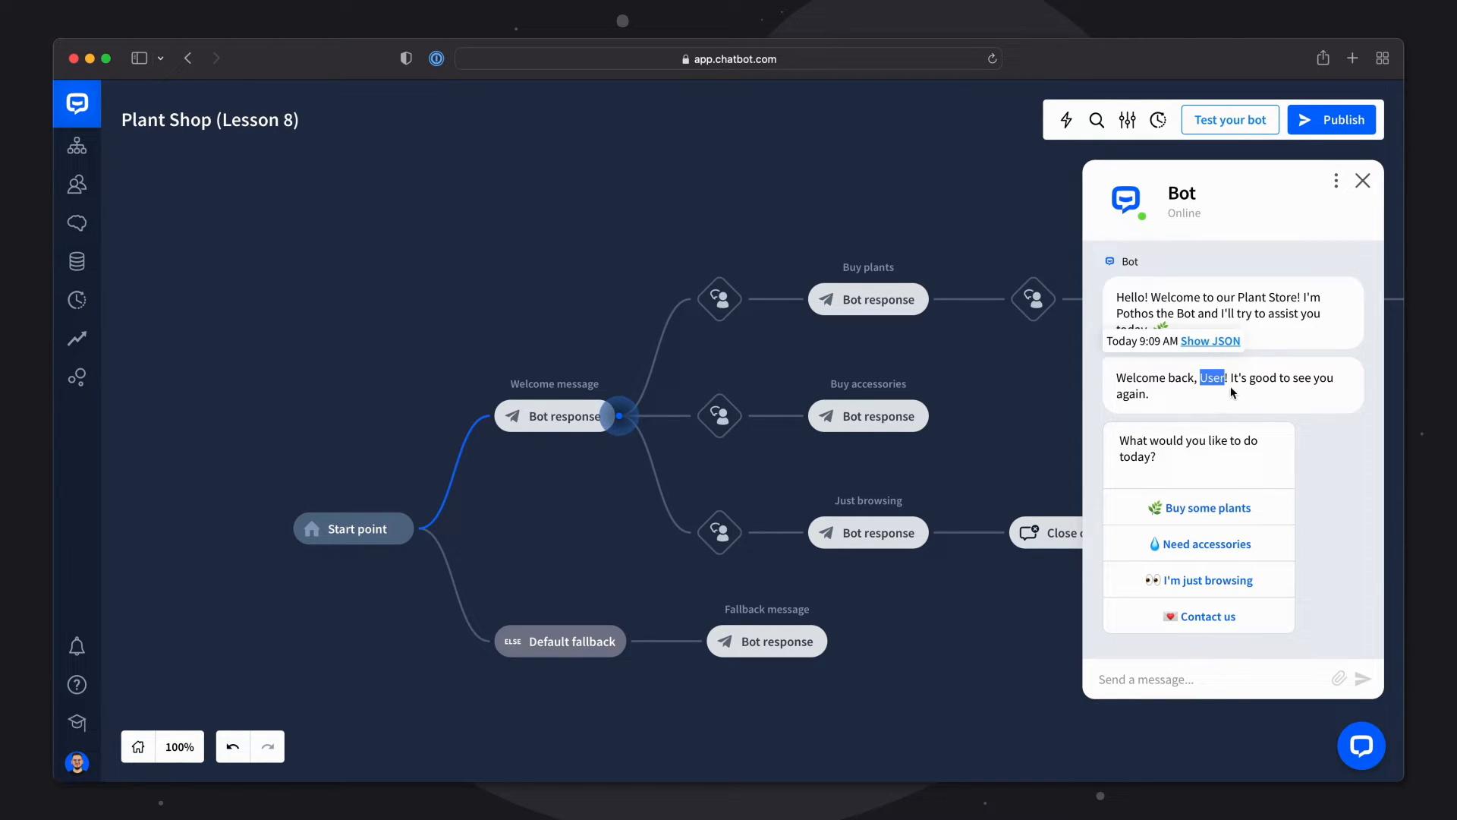
{"action": "left_click", "coordinate": [1231, 391]}
{"action": "left_click_drag", "start_coordinate": [1201, 375], "coordinate": [1222, 369]}
Step: Add a filter to the "Hello! Welcome to our Plant Store!" response in the Welcome message block so that Name equals User
{"action": "mouse_move", "coordinate": [569, 427]}
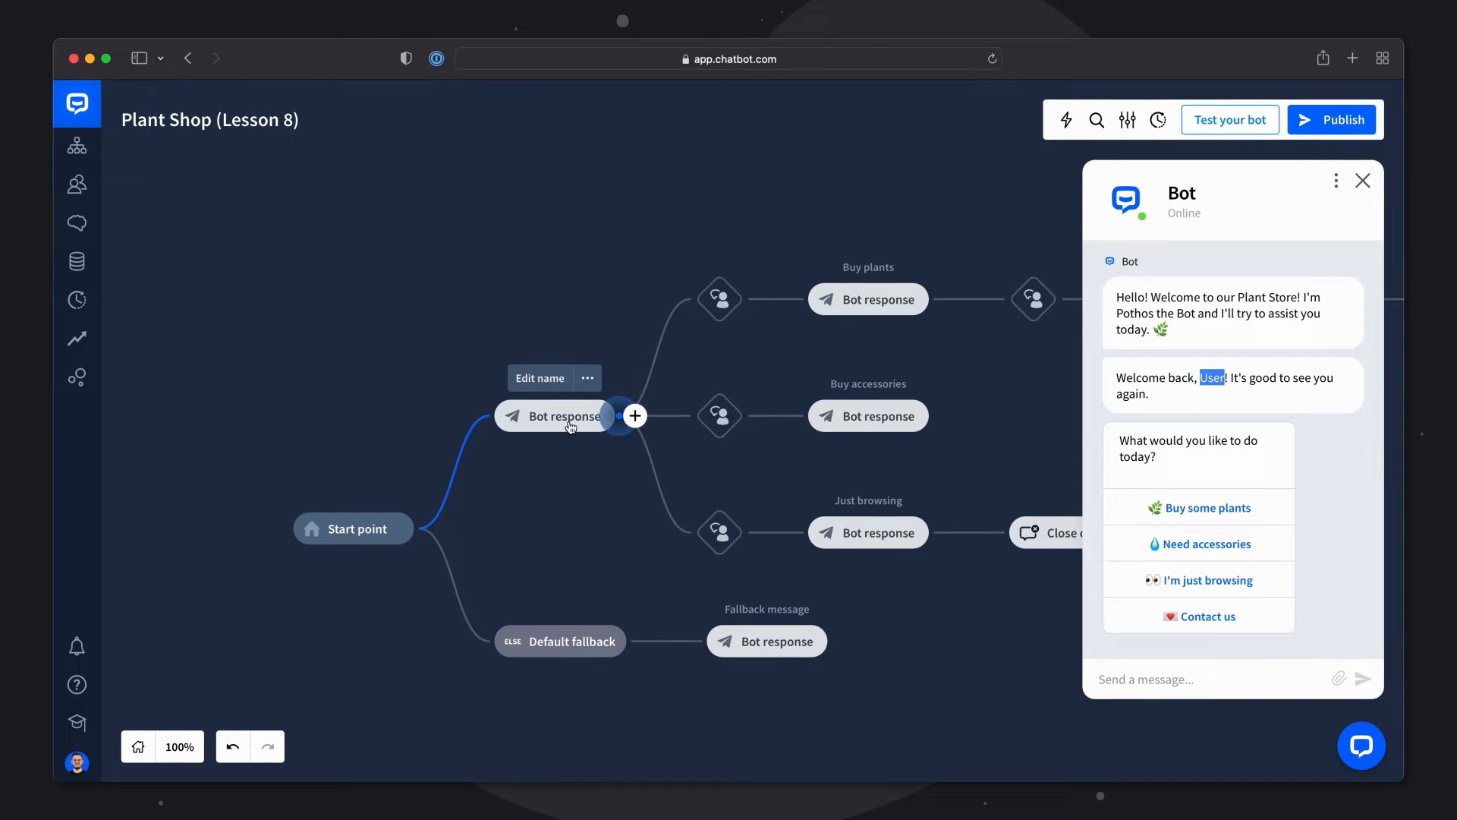
{"action": "left_click", "coordinate": [569, 427]}
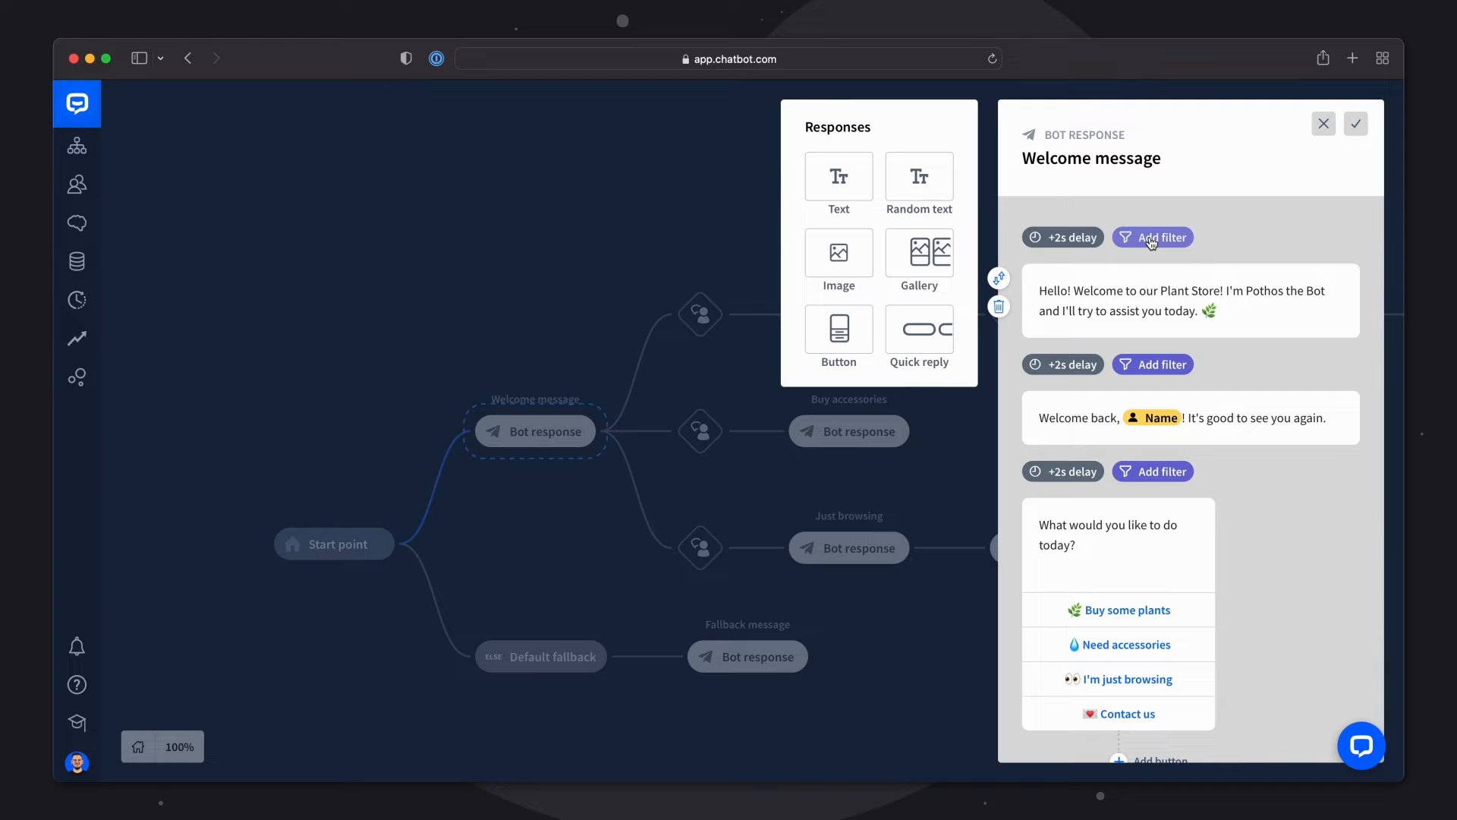
{"action": "left_click", "coordinate": [1151, 240]}
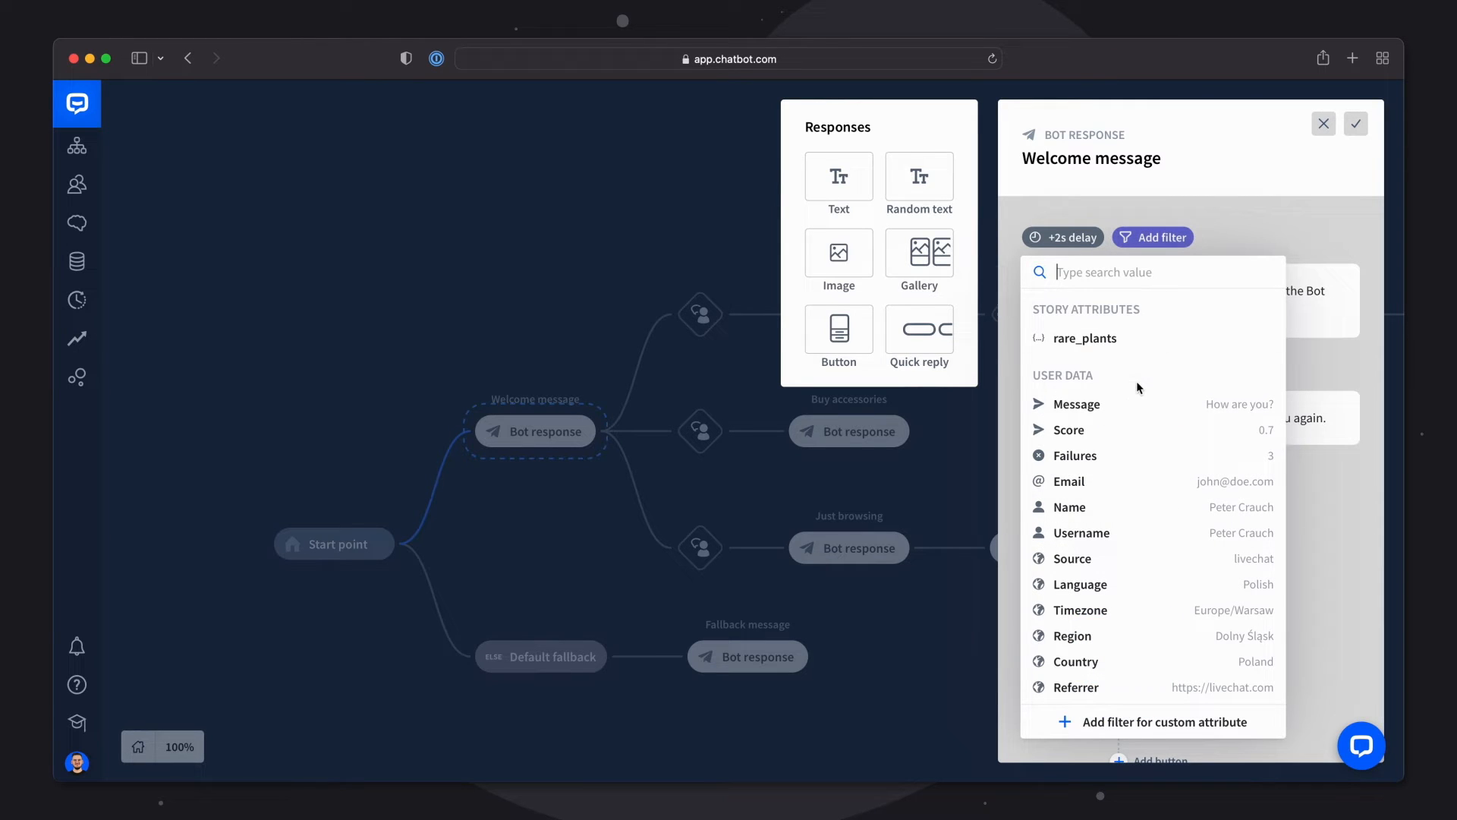
{"action": "left_click", "coordinate": [1099, 508]}
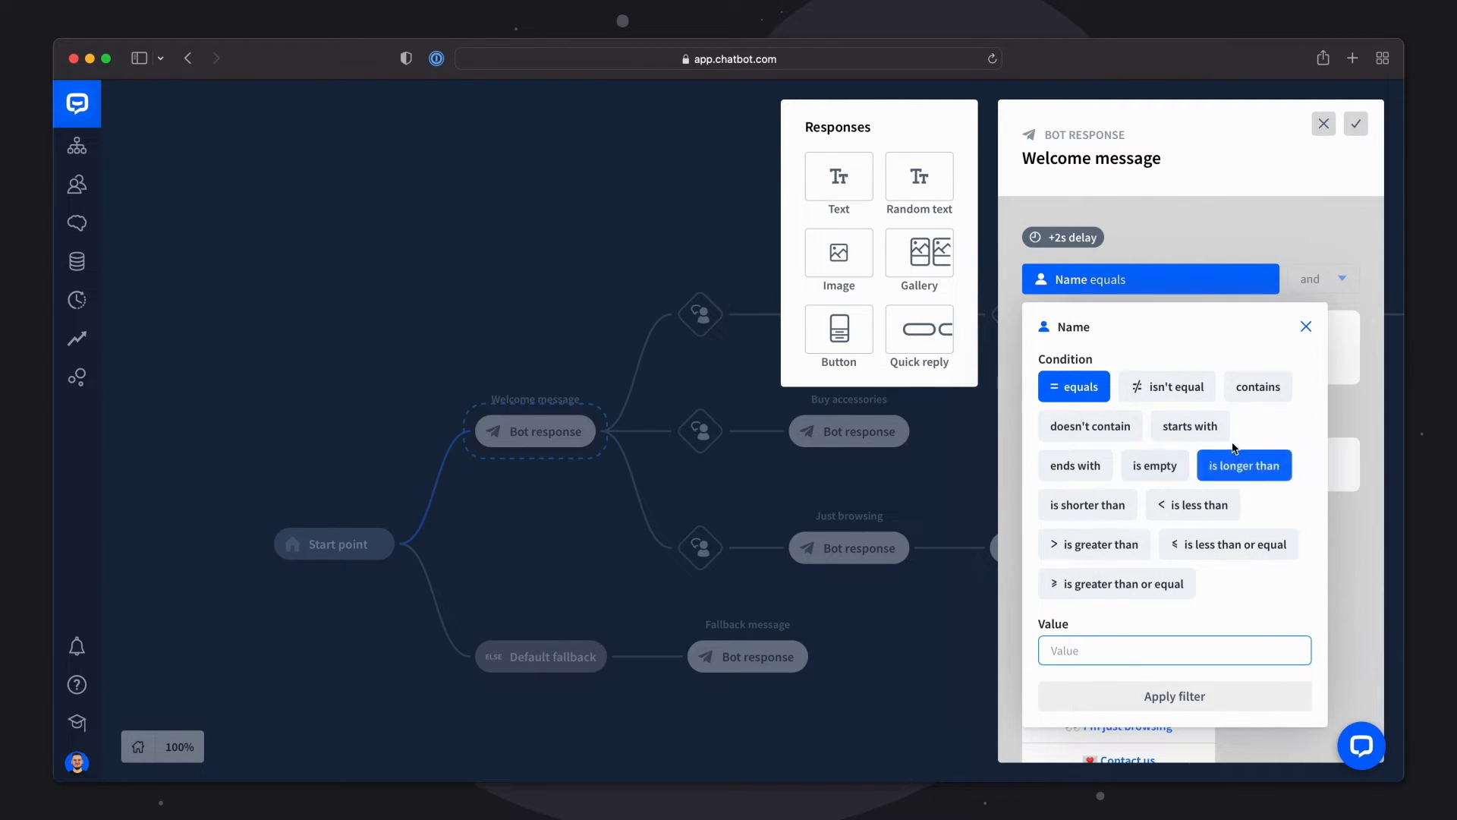
{"action": "left_click", "coordinate": [1149, 460]}
{"action": "left_click", "coordinate": [1077, 389]}
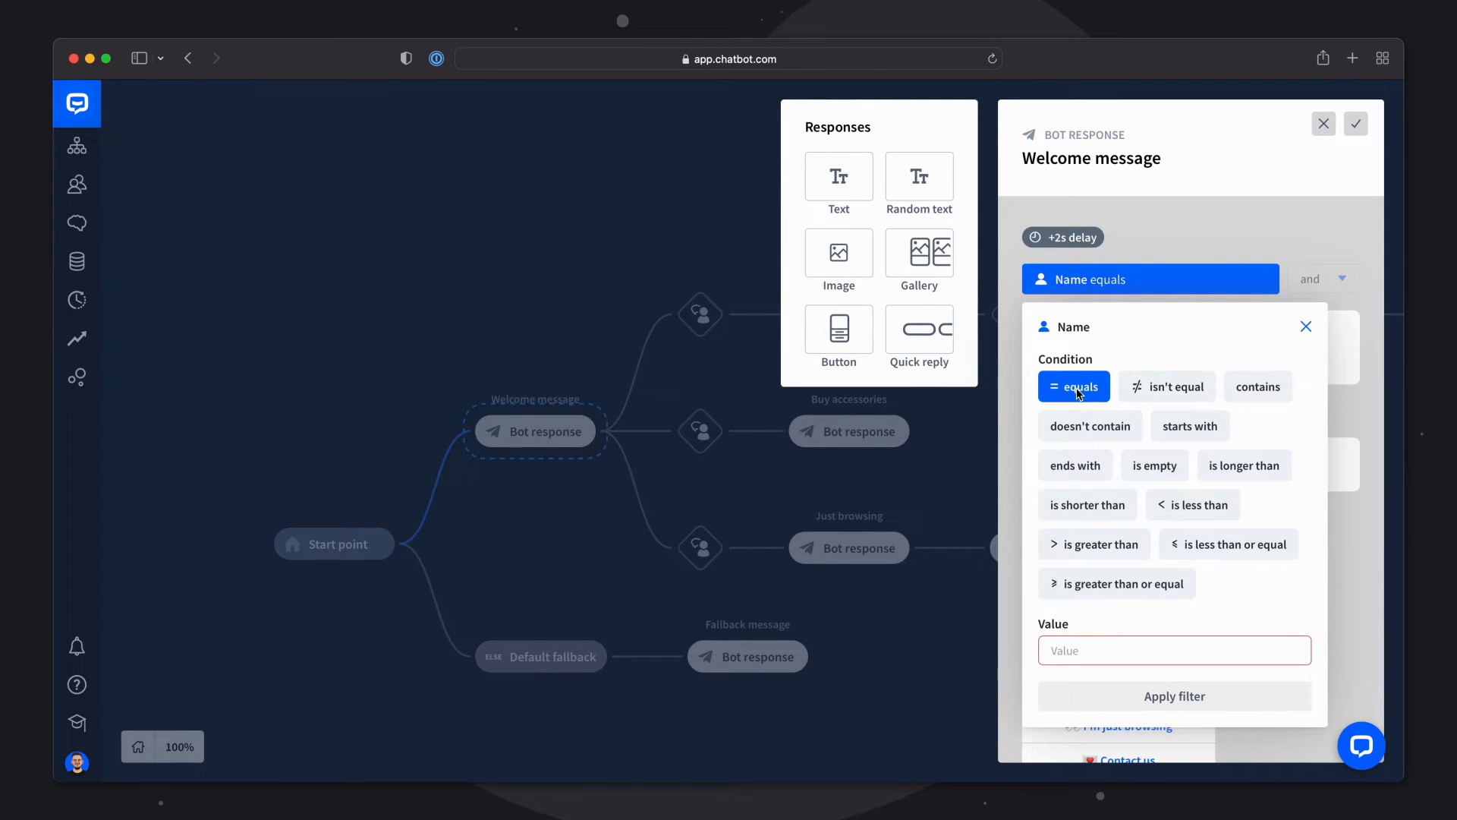
{"action": "left_click", "coordinate": [1089, 660]}
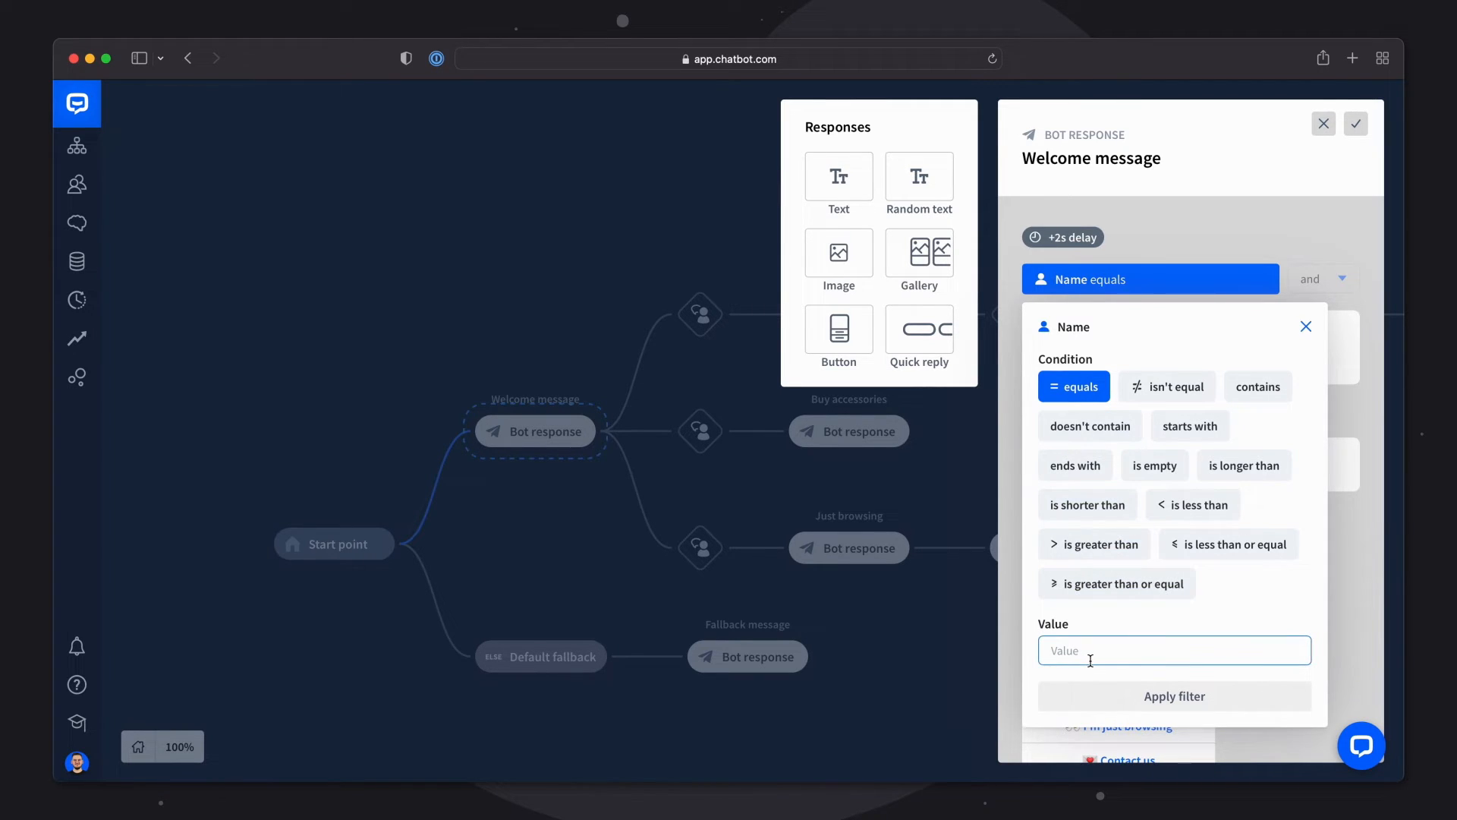
{"action": "type", "text": "User"}
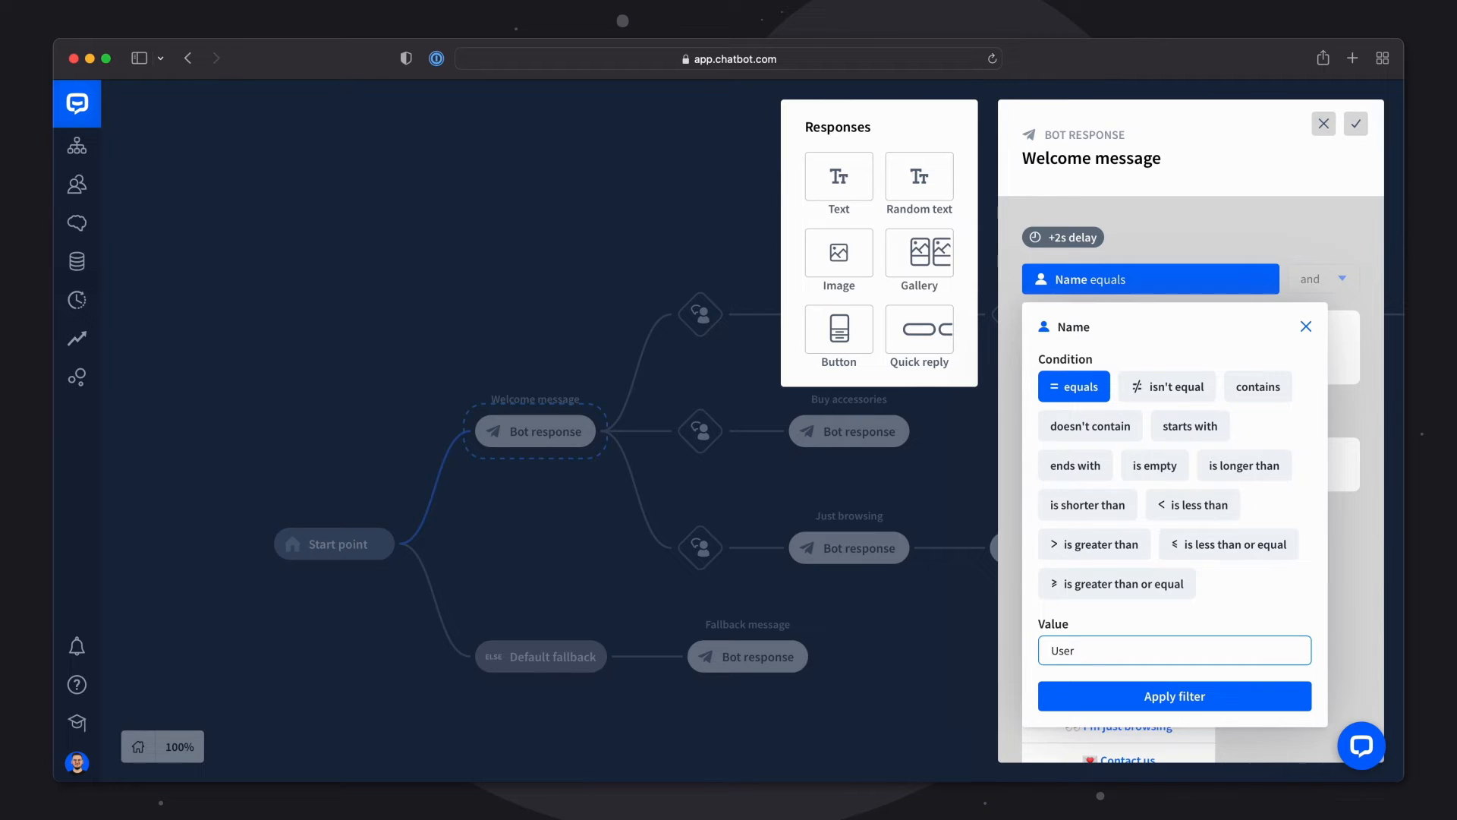
{"action": "left_click", "coordinate": [1097, 696]}
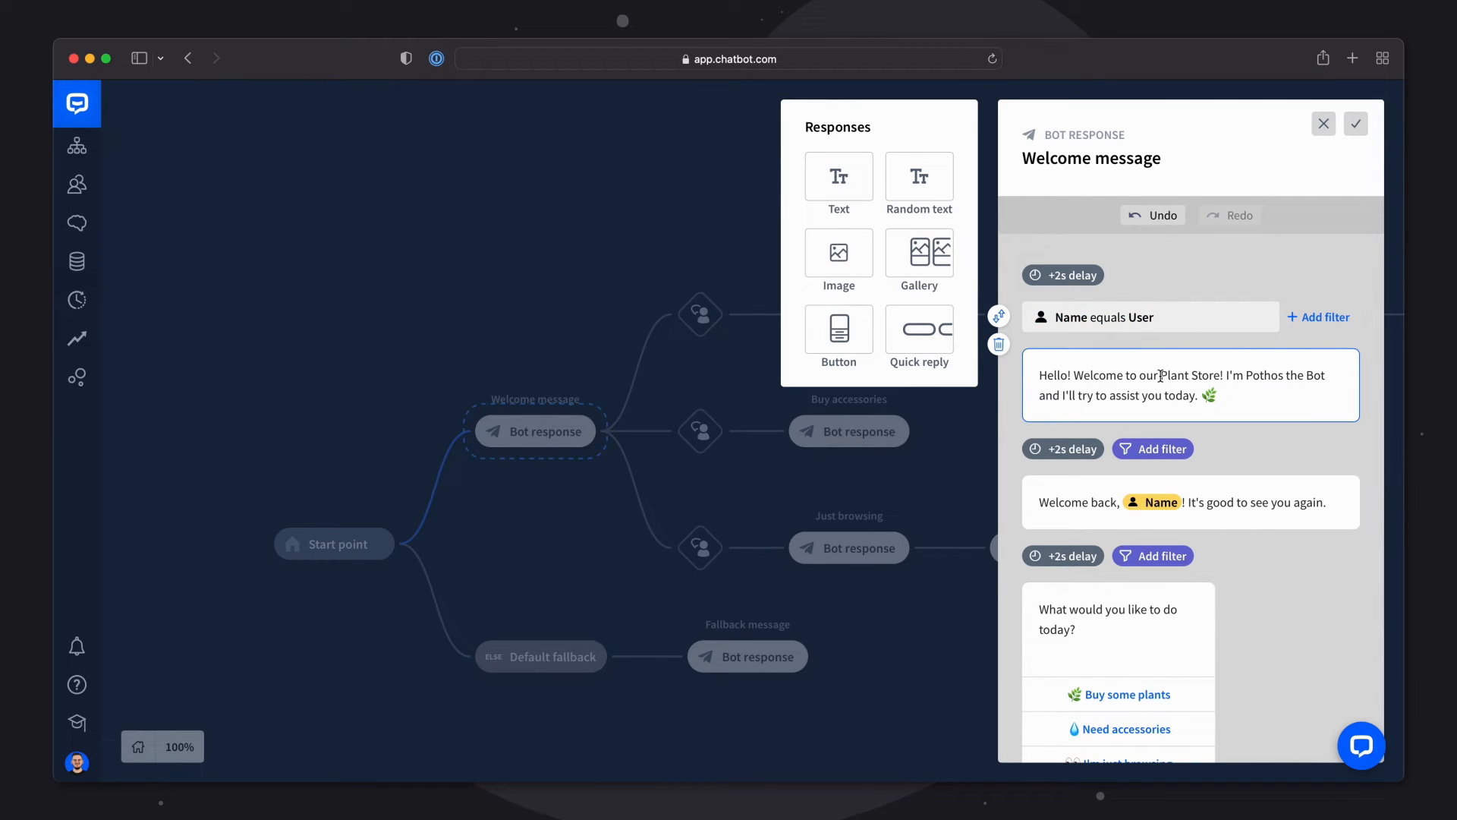
Step: Add a filter to the "Welcome back" response so that Name isn't equal to User
{"action": "left_click", "coordinate": [1148, 456]}
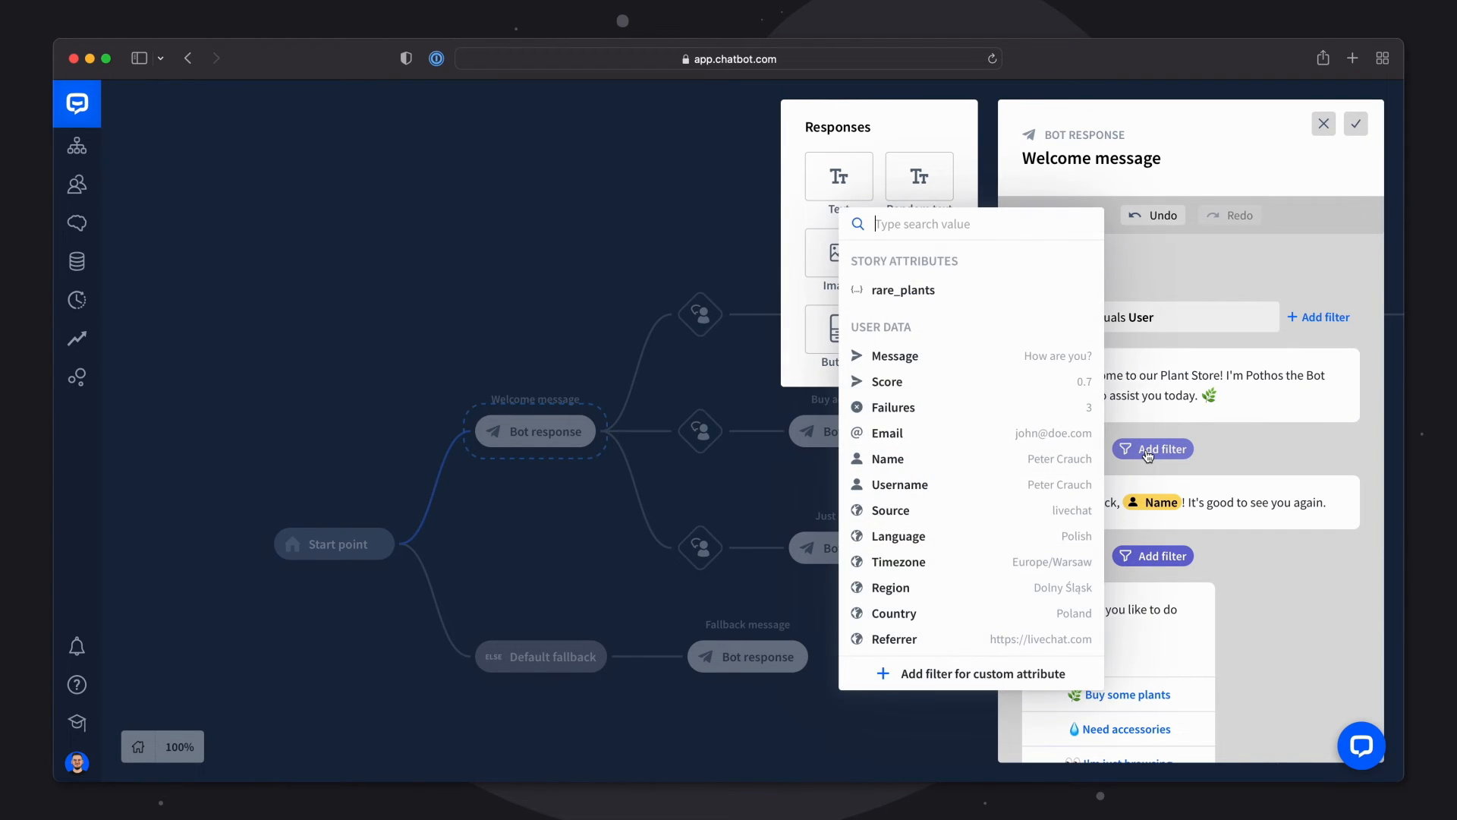
{"action": "left_click", "coordinate": [877, 463]}
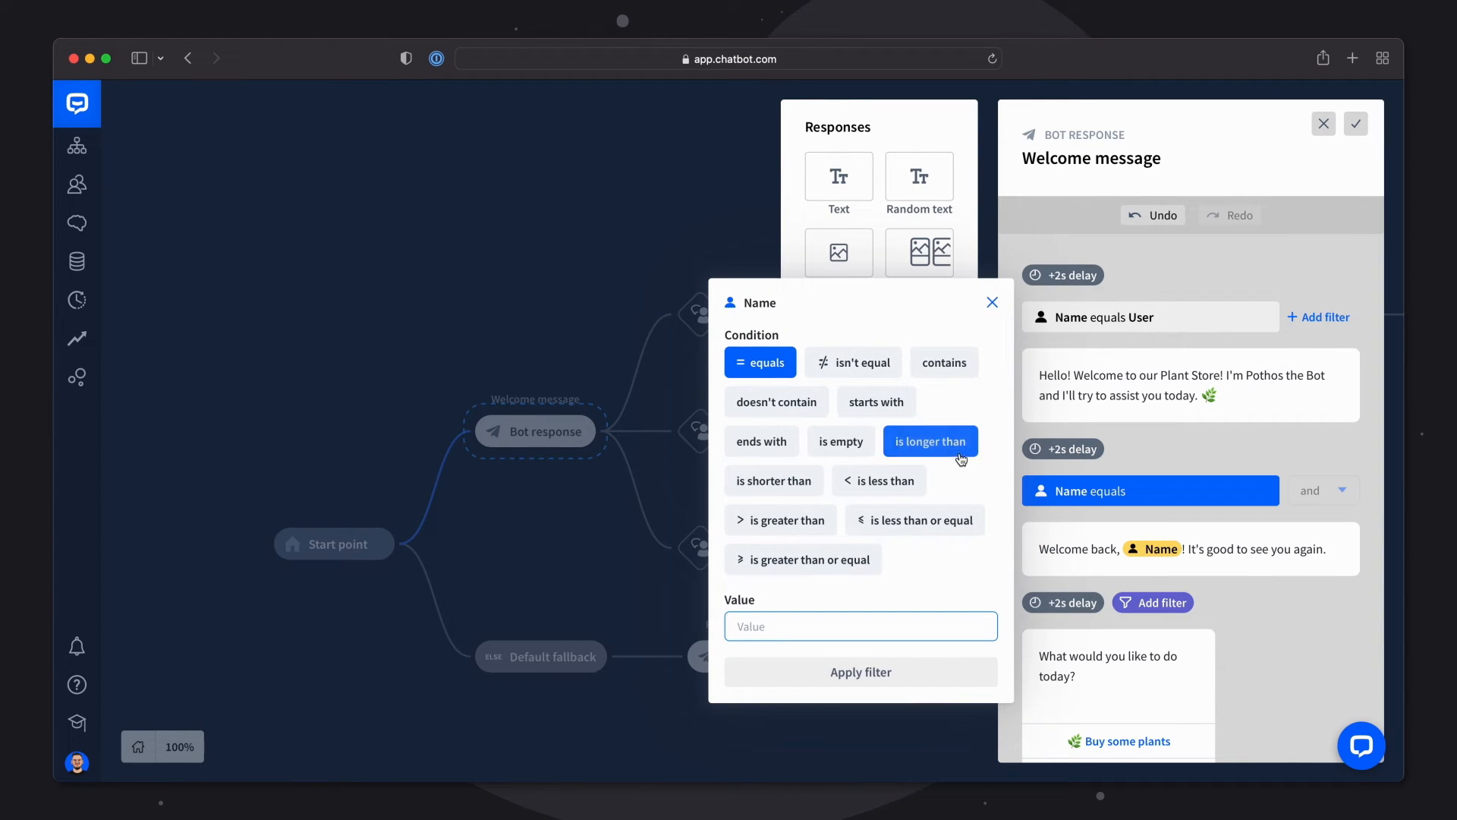
{"action": "left_click", "coordinate": [869, 372]}
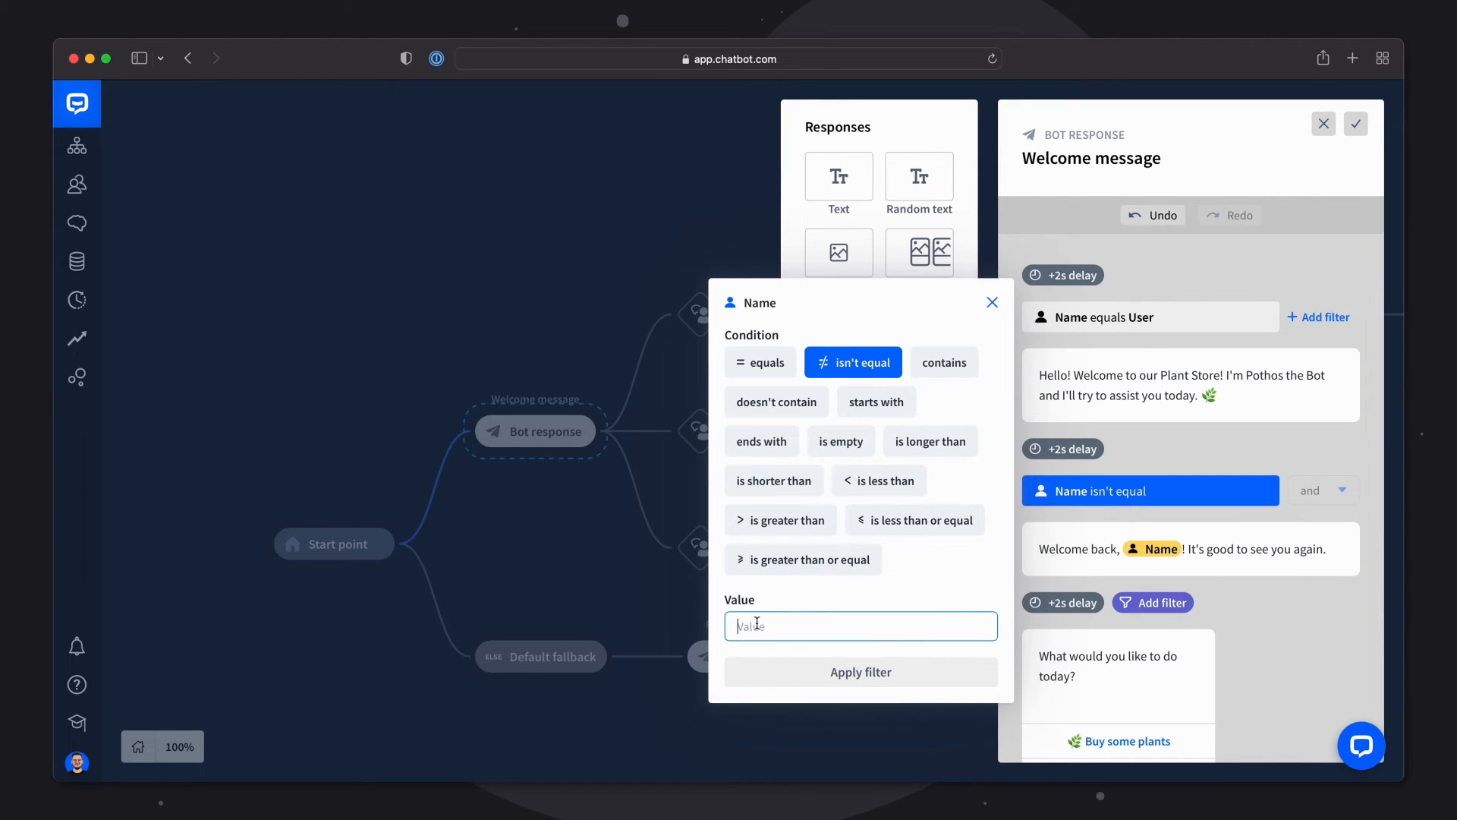
{"action": "type", "text": "U"}
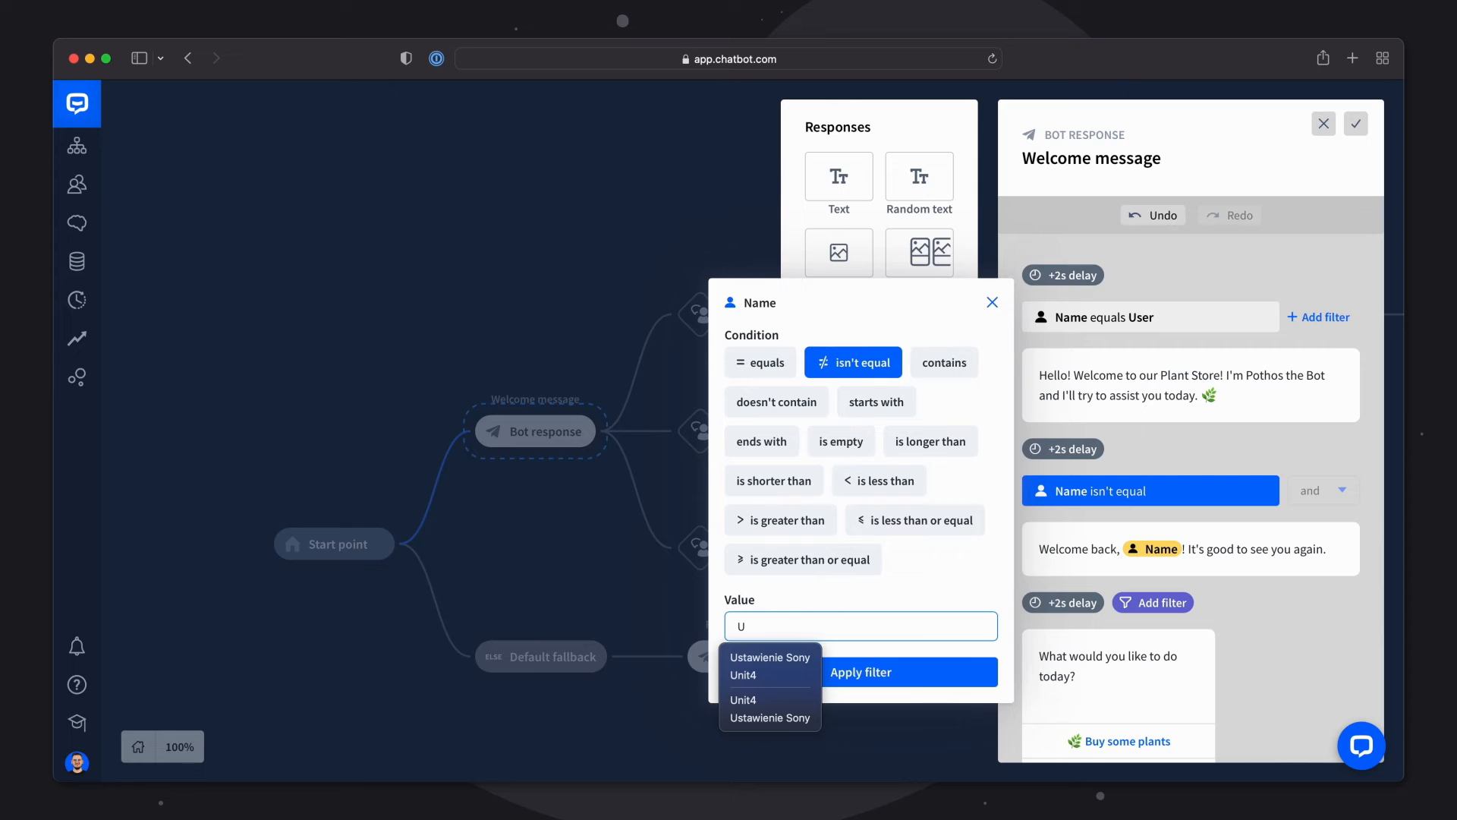
{"action": "type", "text": "ser"}
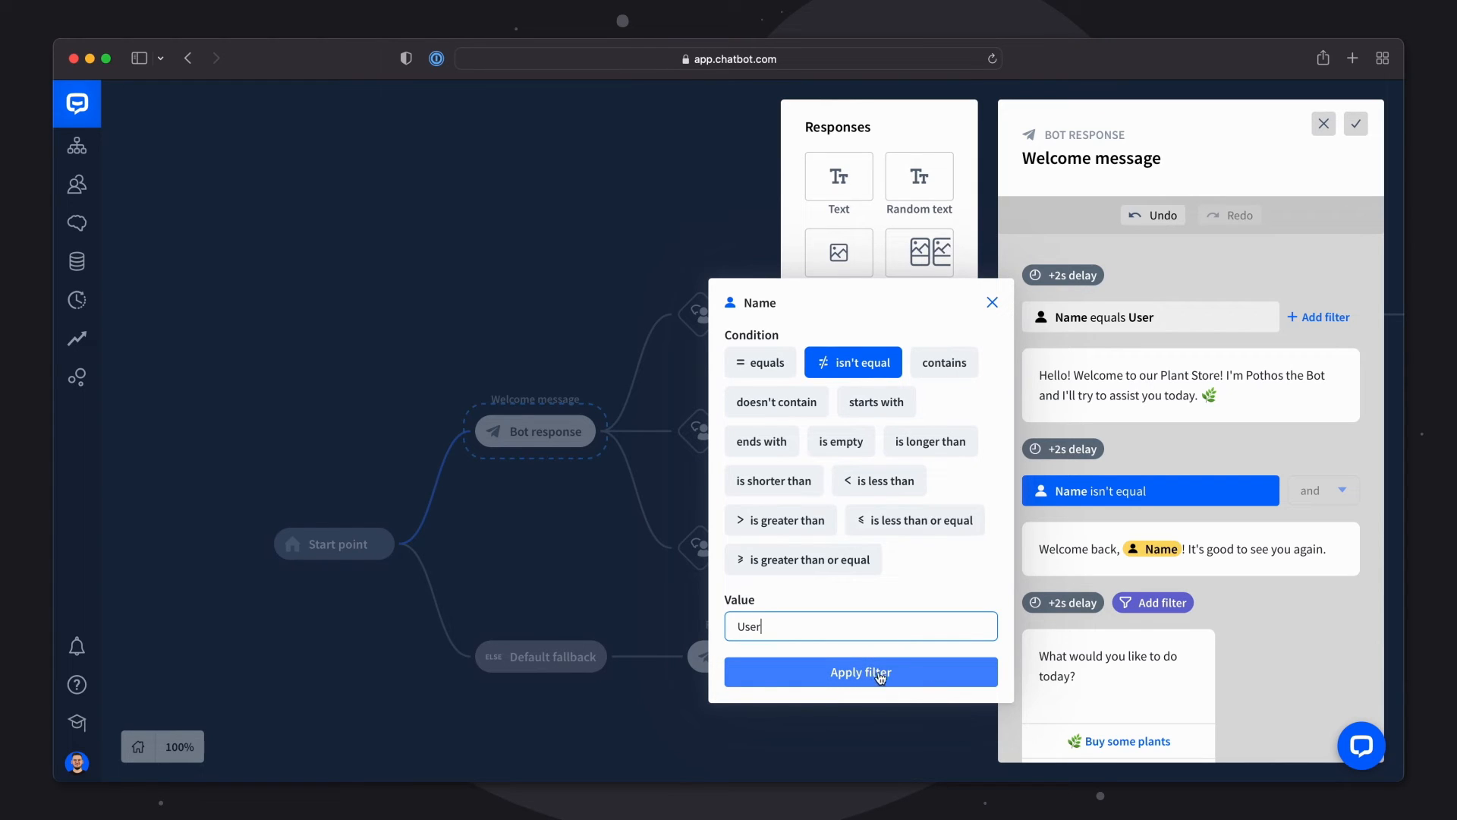
{"action": "left_click", "coordinate": [904, 676]}
Step: Save the filtered Welcome message block and reset the test conversation to check which greeting a new user gets
{"action": "scroll", "coordinate": [1275, 490], "scroll_direction": "down", "scroll_amount": 3}
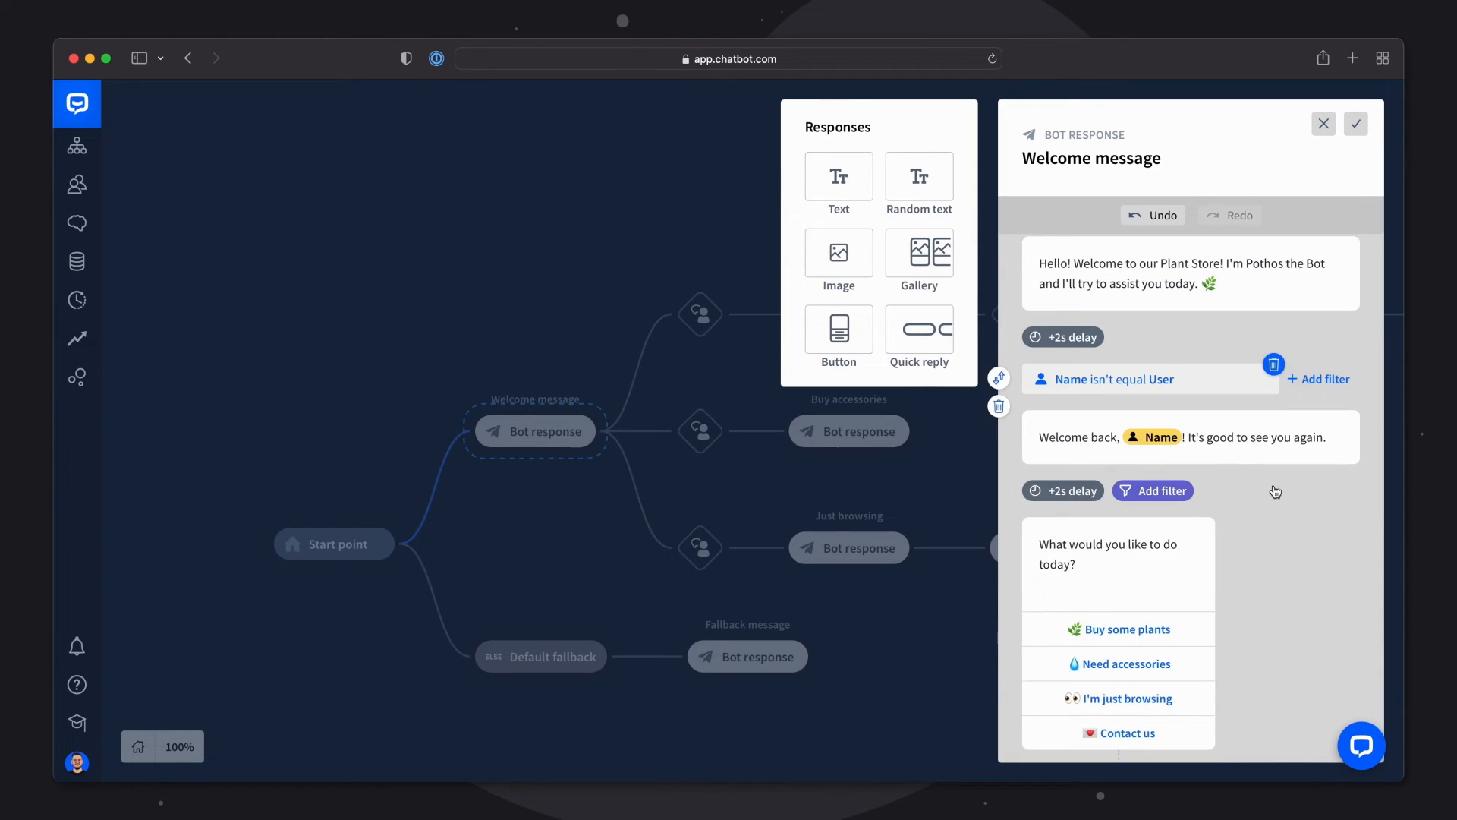
{"action": "scroll", "coordinate": [1275, 490], "scroll_direction": "up", "scroll_amount": 3}
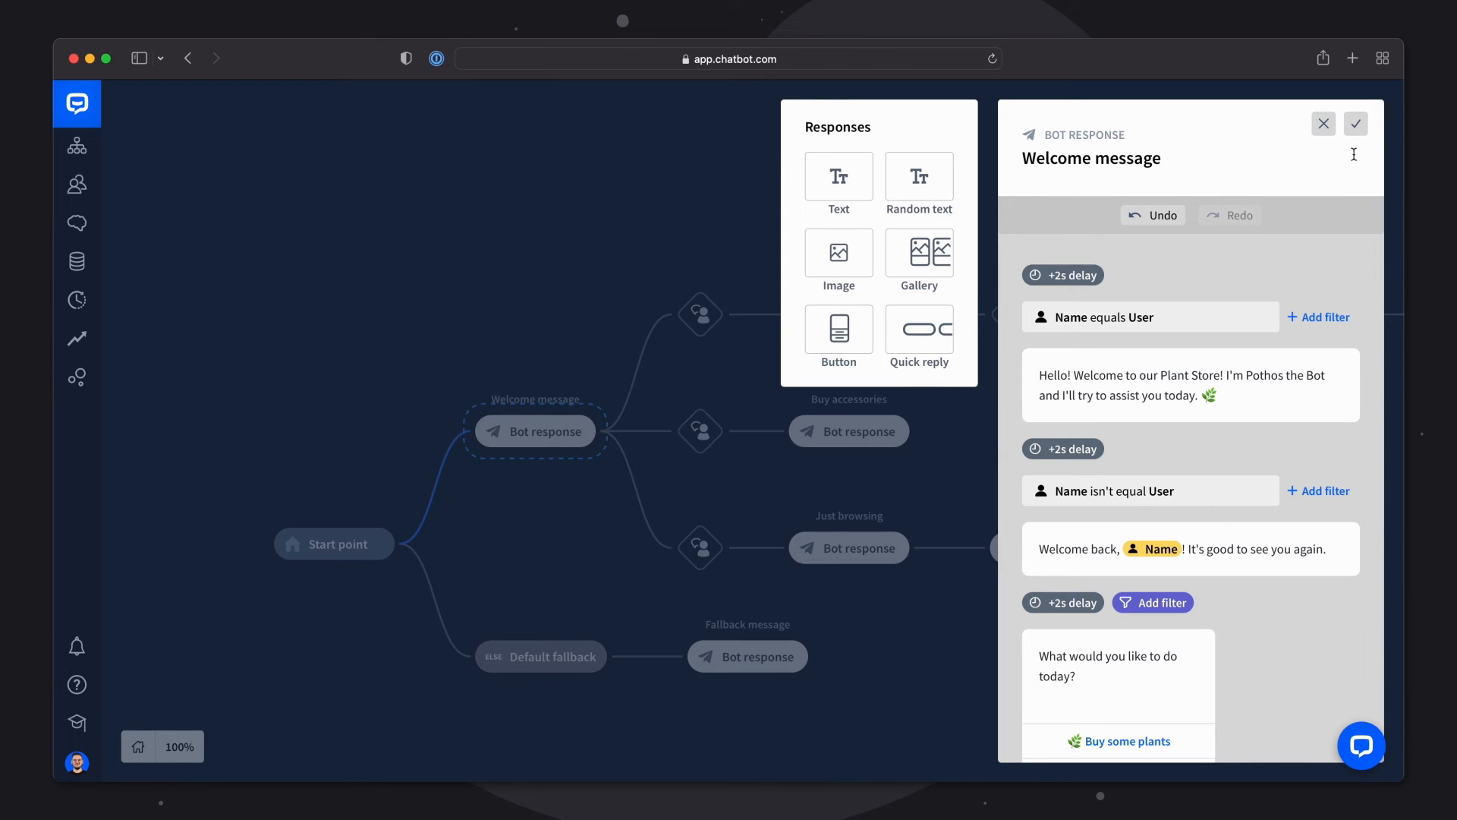
{"action": "left_click", "coordinate": [1355, 123]}
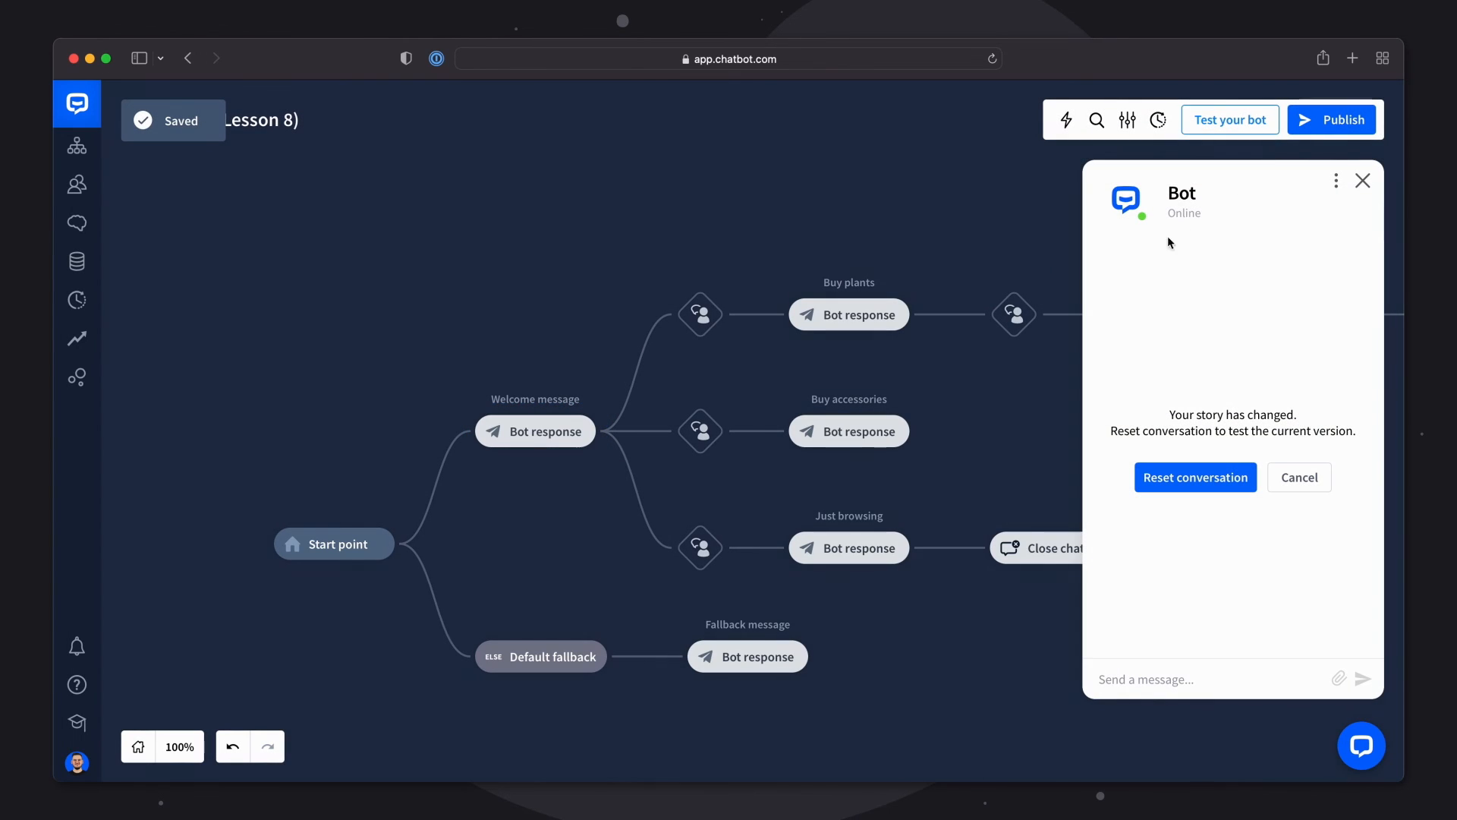
{"action": "left_click", "coordinate": [1192, 483]}
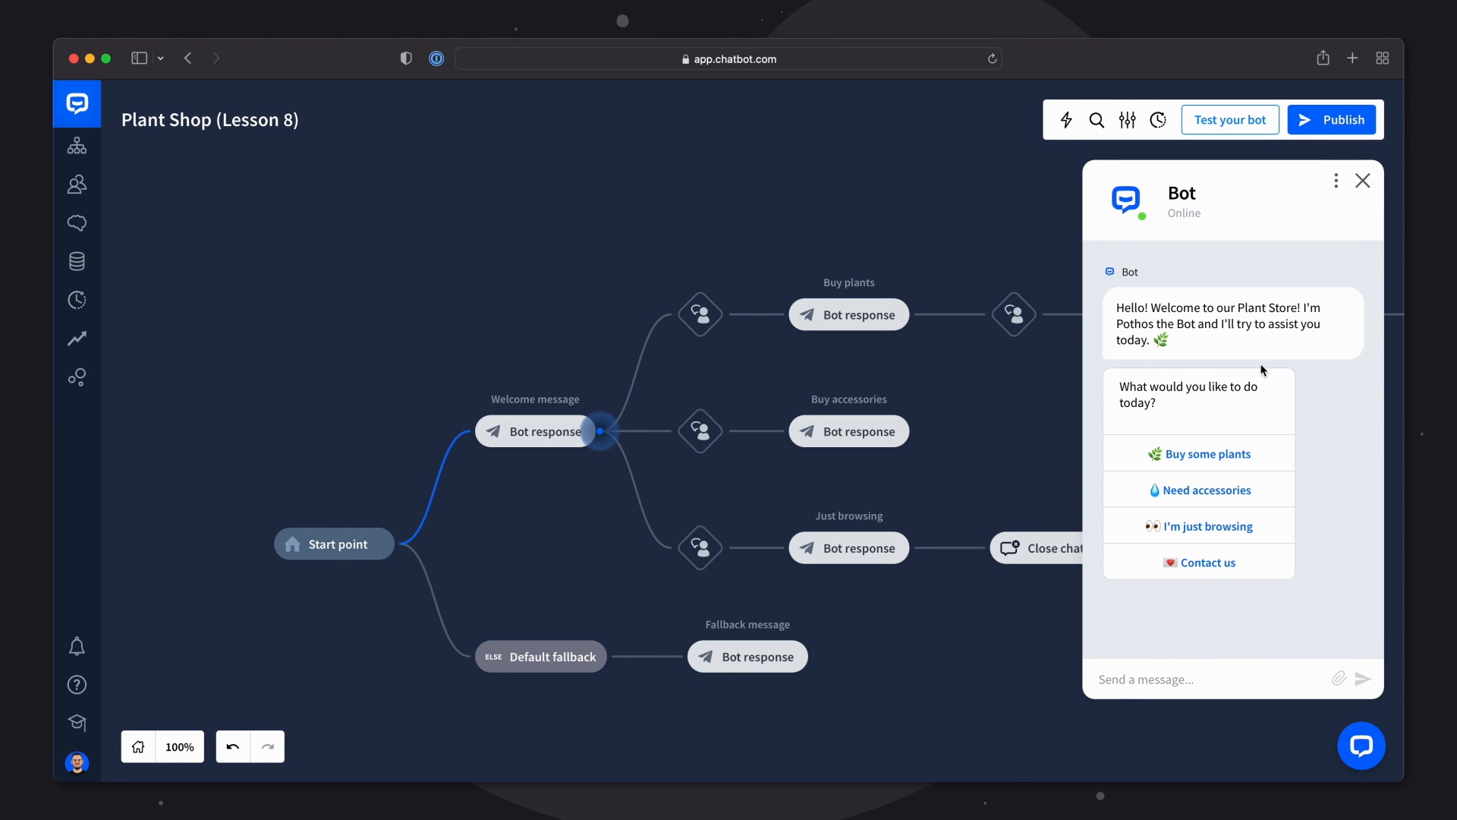
{"action": "mouse_move", "coordinate": [1278, 339]}
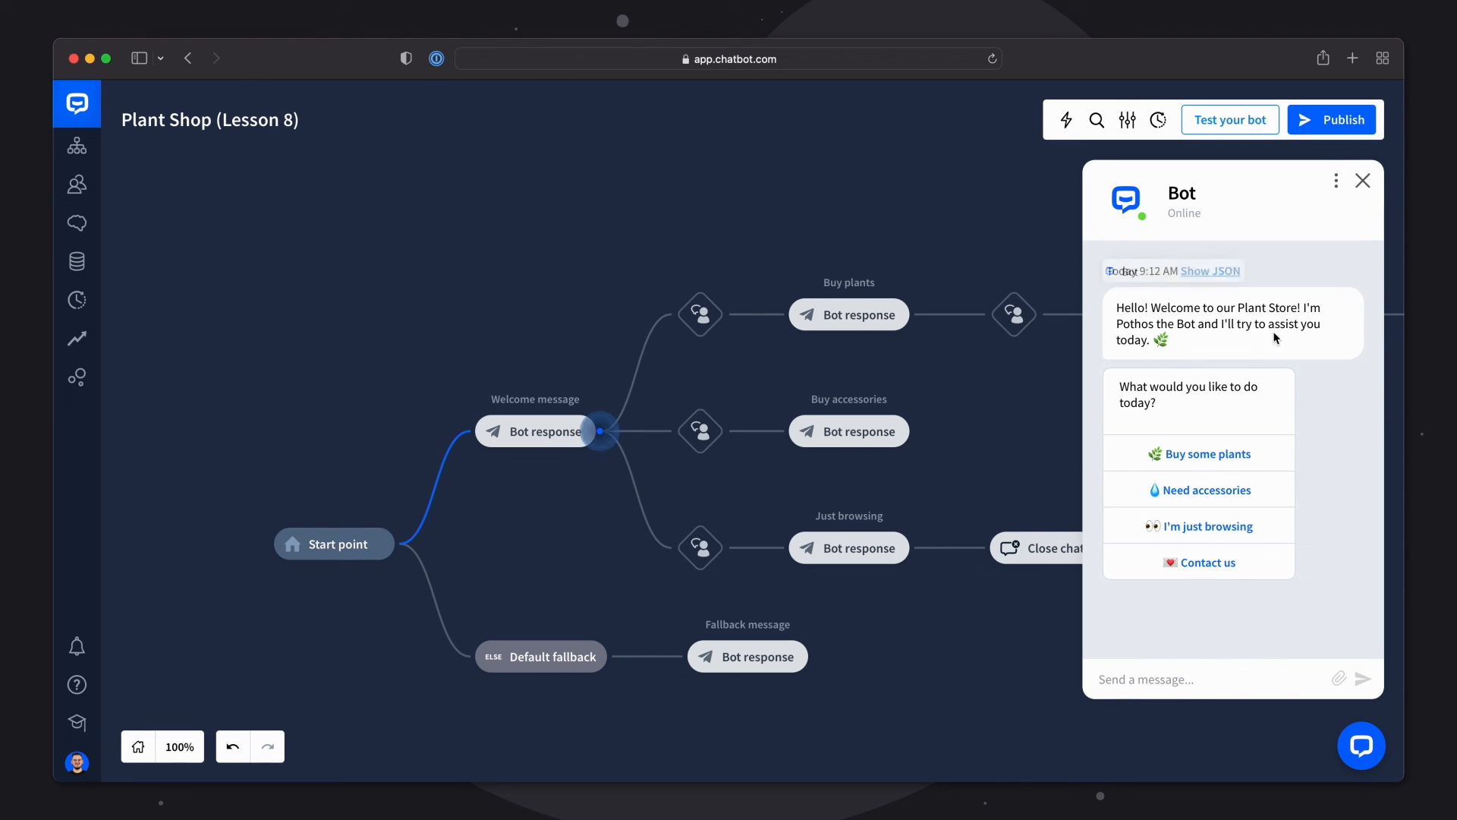
{"action": "left_click_drag", "start_coordinate": [1035, 384], "coordinate": [821, 391]}
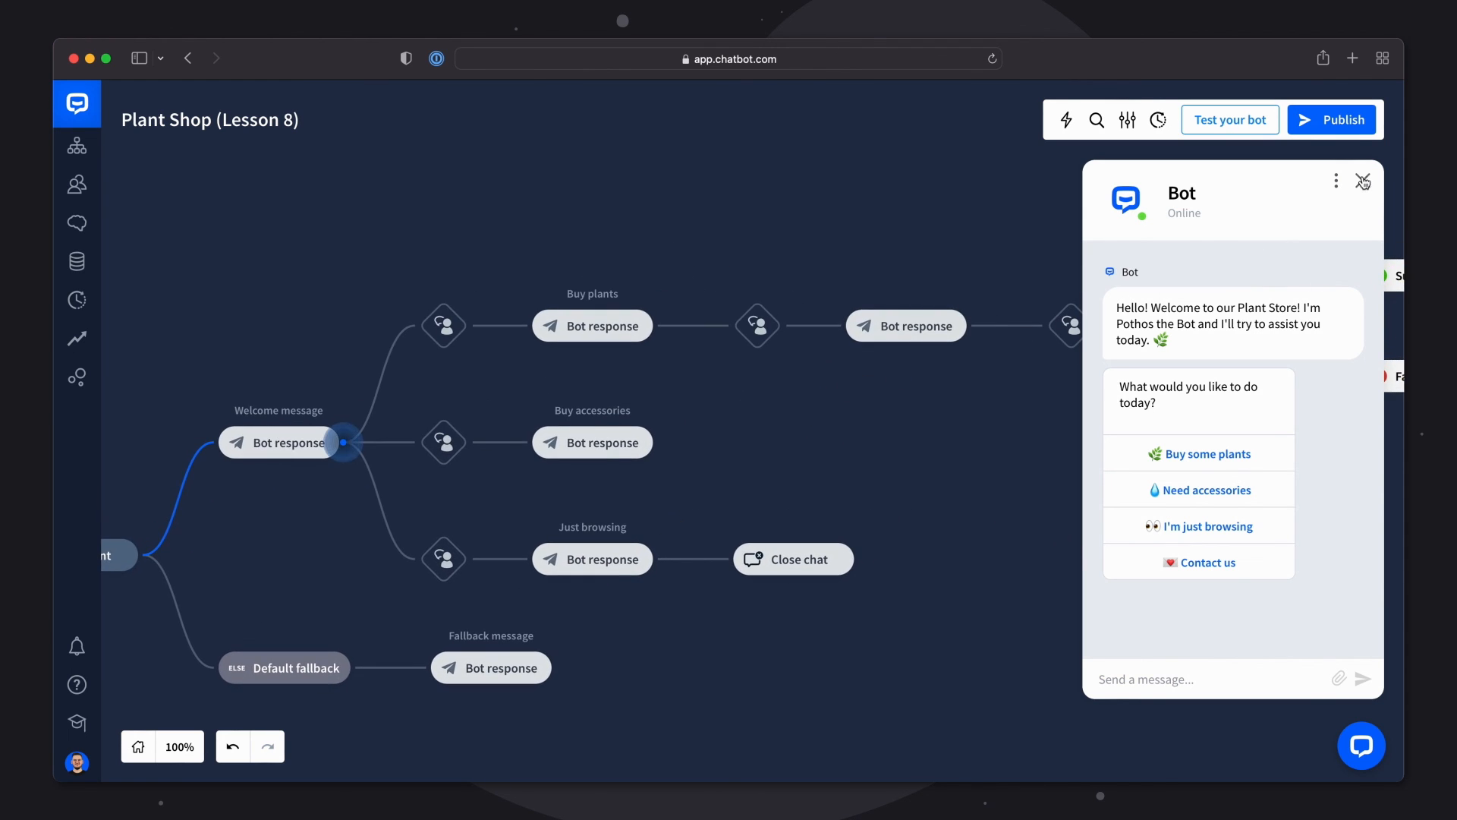